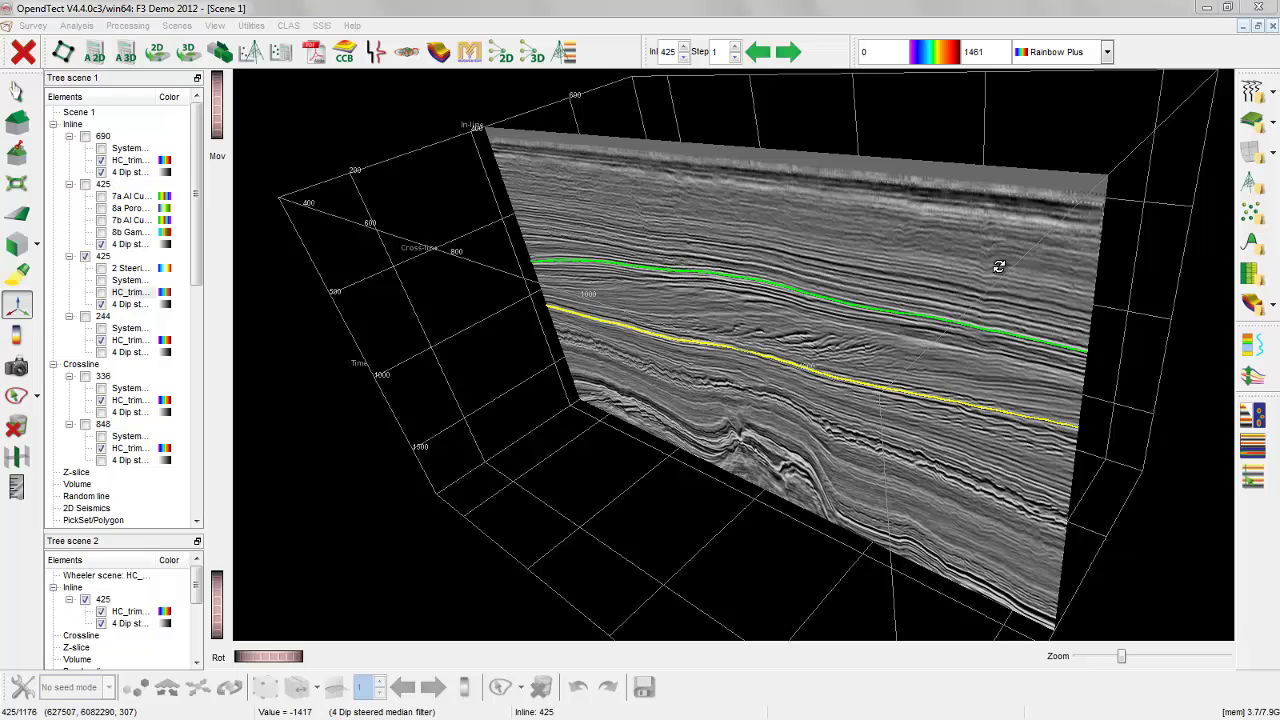
Step: Orbit and zoom the 3-D view until inline 425 and its two horizons face the viewer squarely
left_click_drag(1000, 270, 617, 494)
left_click_drag(454, 470, 485, 472)
scroll(485, 472, "up", 2)
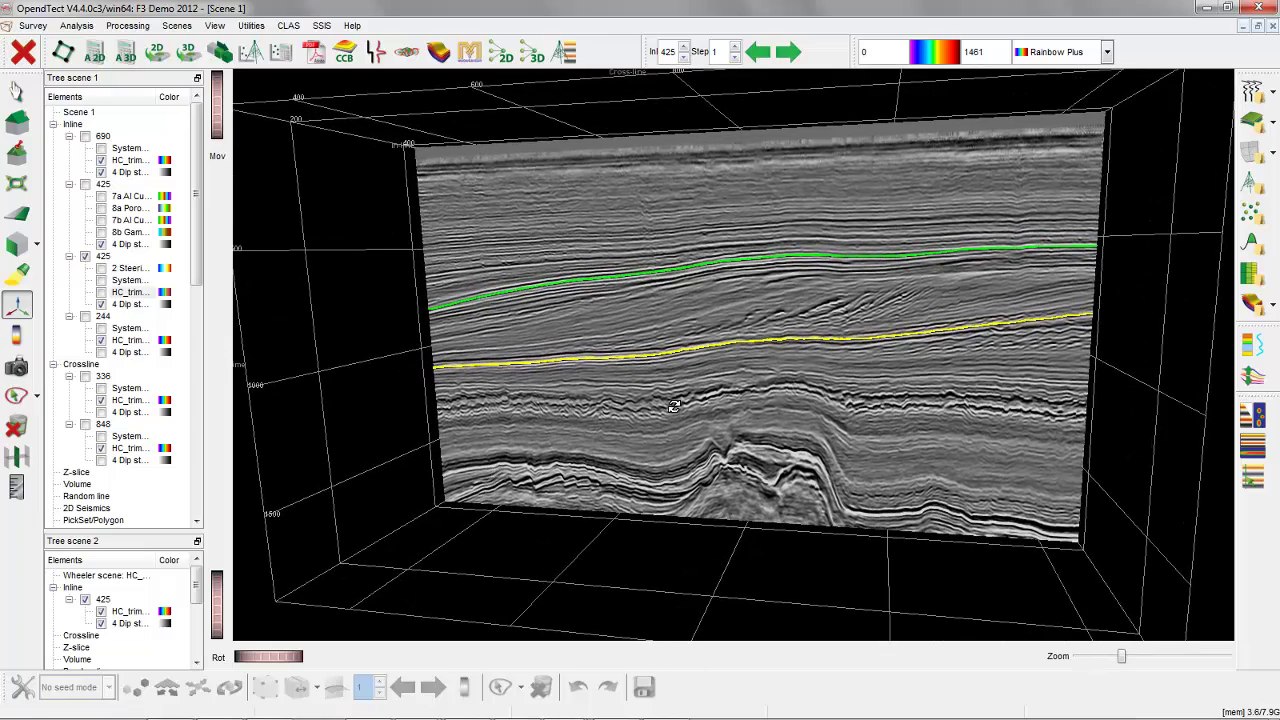
scroll(699, 411, "up", 3)
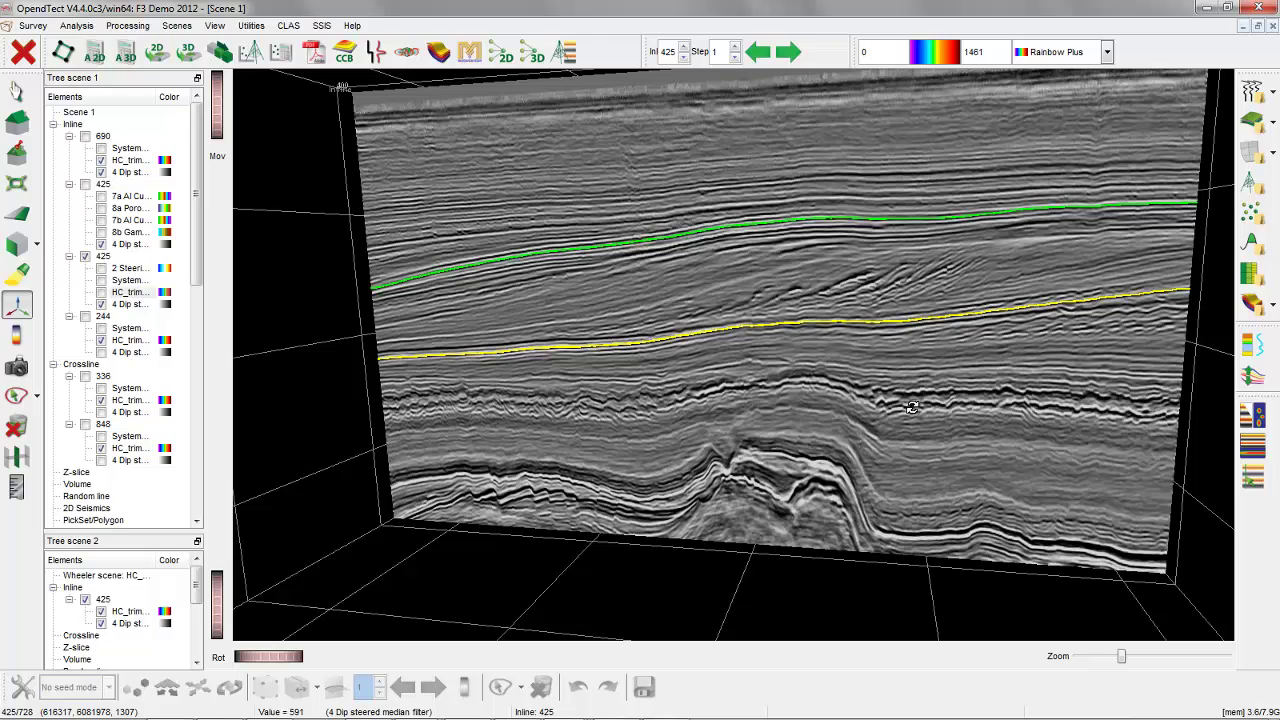
left_click_drag(860, 400, 841, 420)
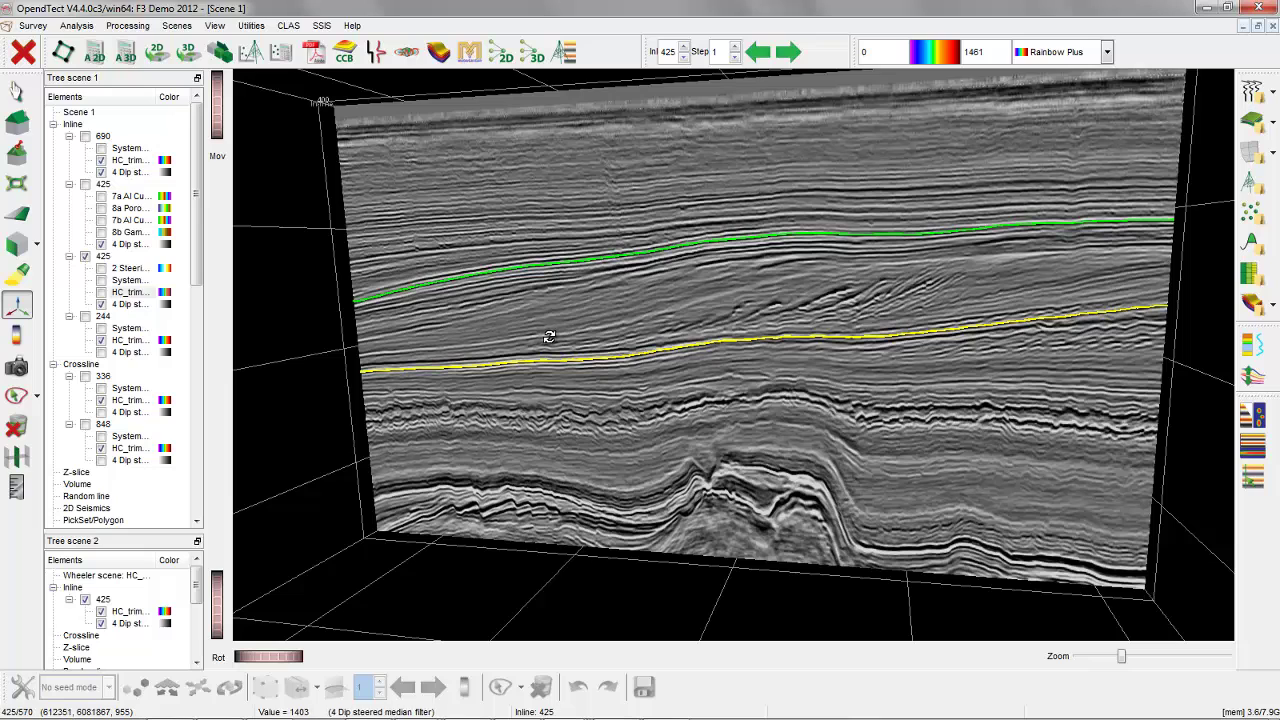
Step: Overlay the steering attribute on inline 425, then hide it again
left_click(101, 269)
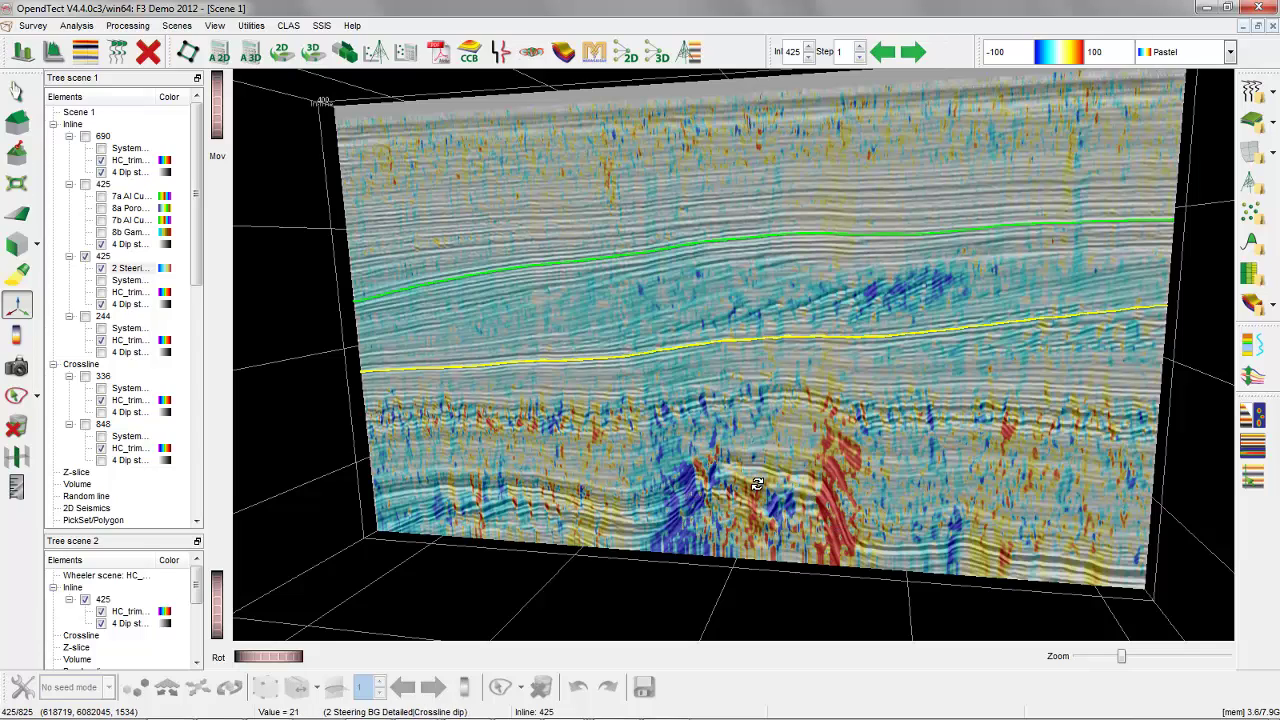
left_click(101, 270)
Step: Tick HC_trim to show the rainbow HorizonCube on inline 425 and zoom in on it
left_click(101, 292)
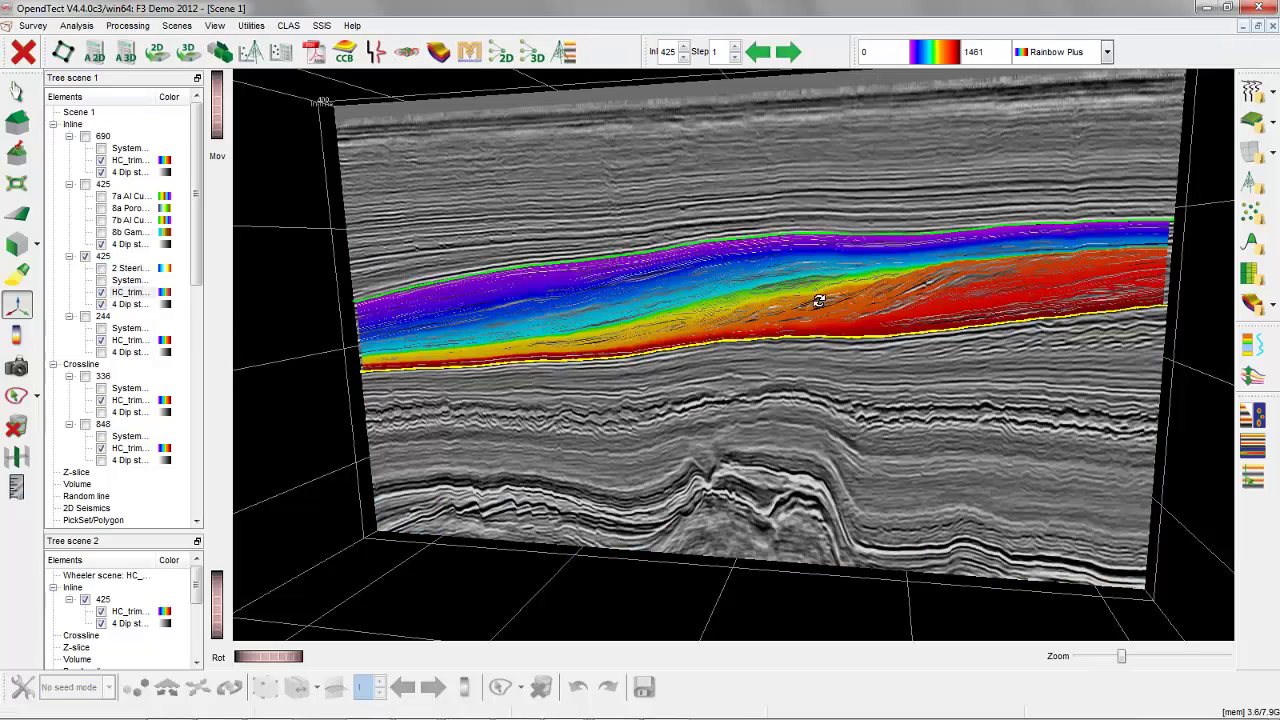
scroll(773, 315, "up", 5)
scroll(773, 315, "up", 8)
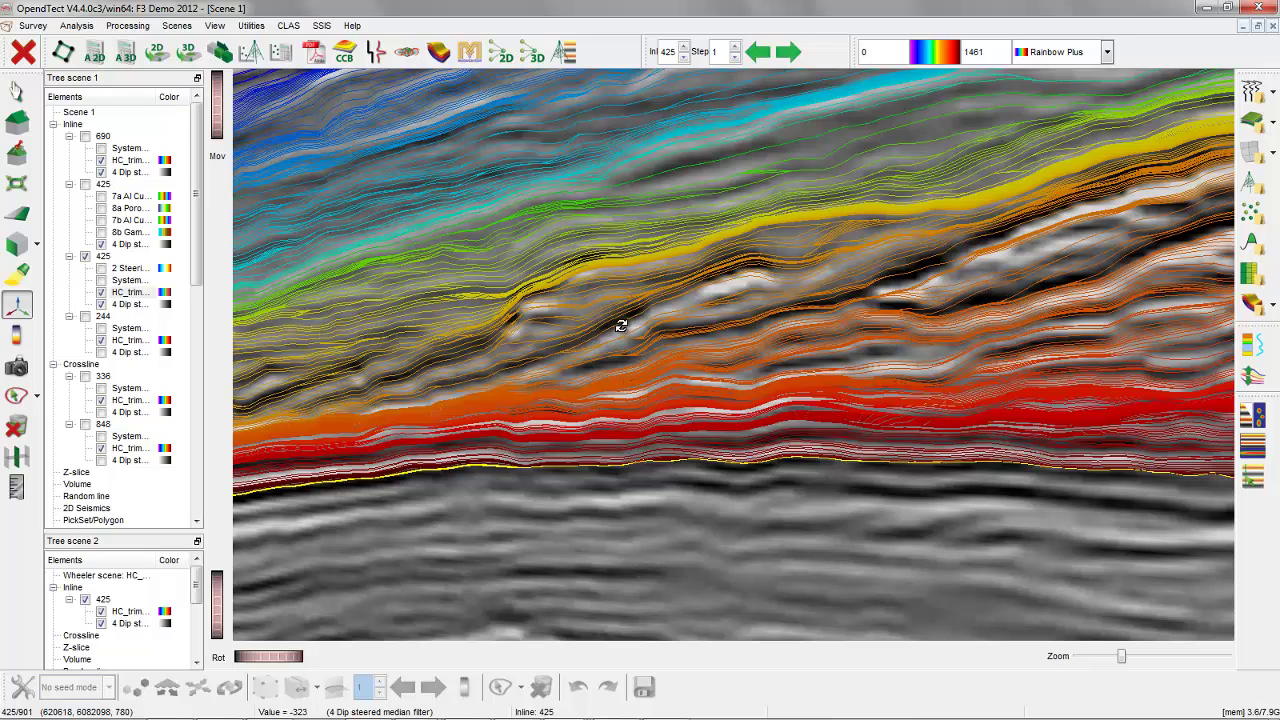
Step: Orbit the zoomed HorizonCube through oblique and flatter angles, ending back near face-on
left_click_drag(1053, 217, 653, 300)
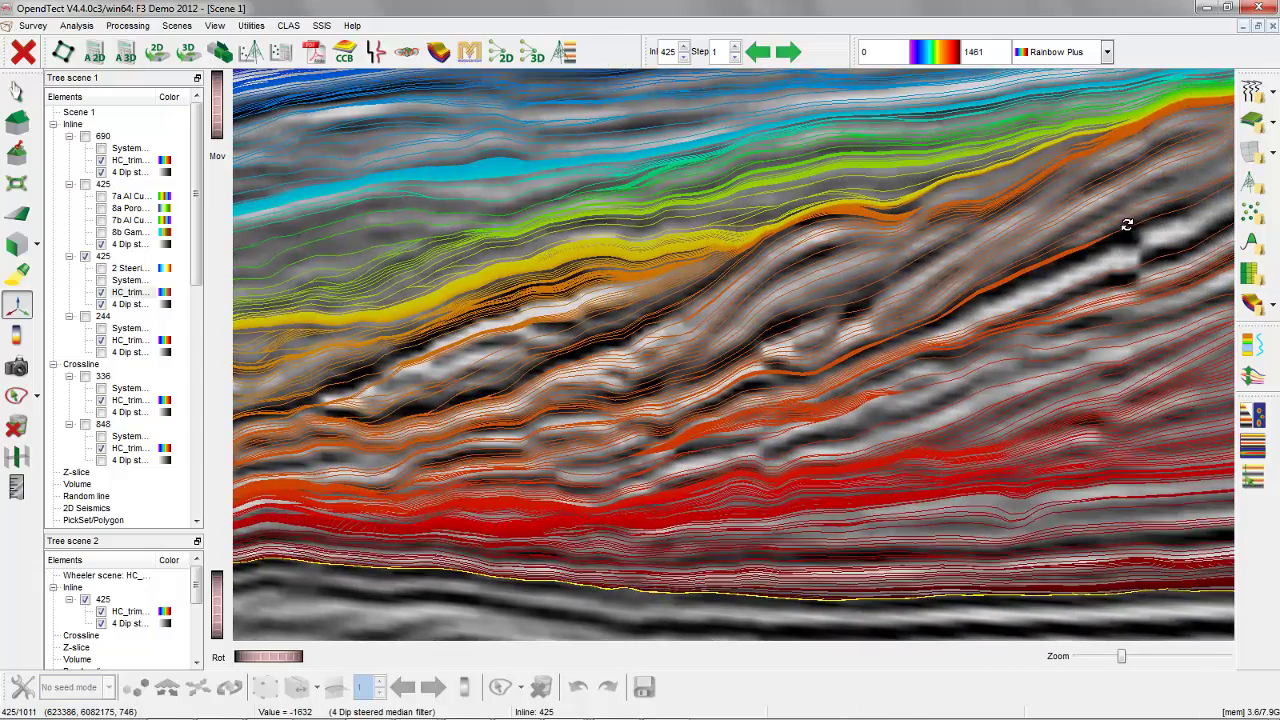
left_click_drag(1128, 220, 559, 325)
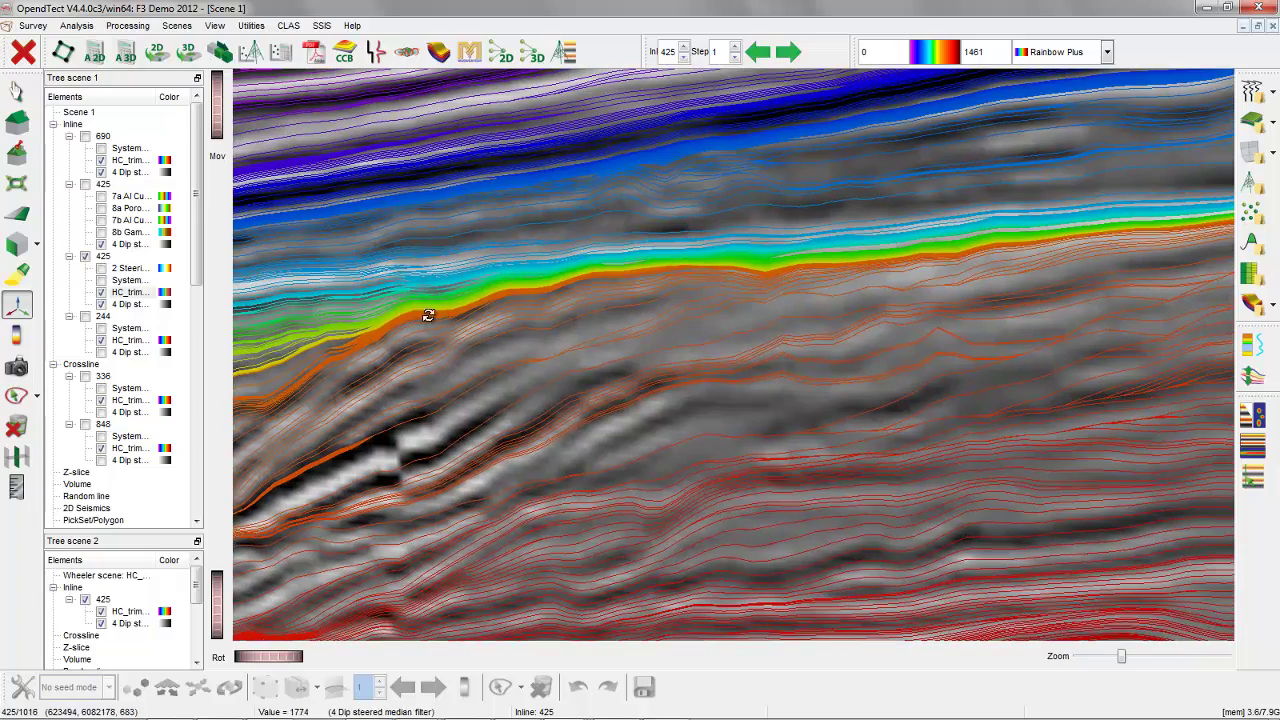
left_click_drag(1112, 232, 1200, 226)
left_click_drag(447, 483, 1275, 338)
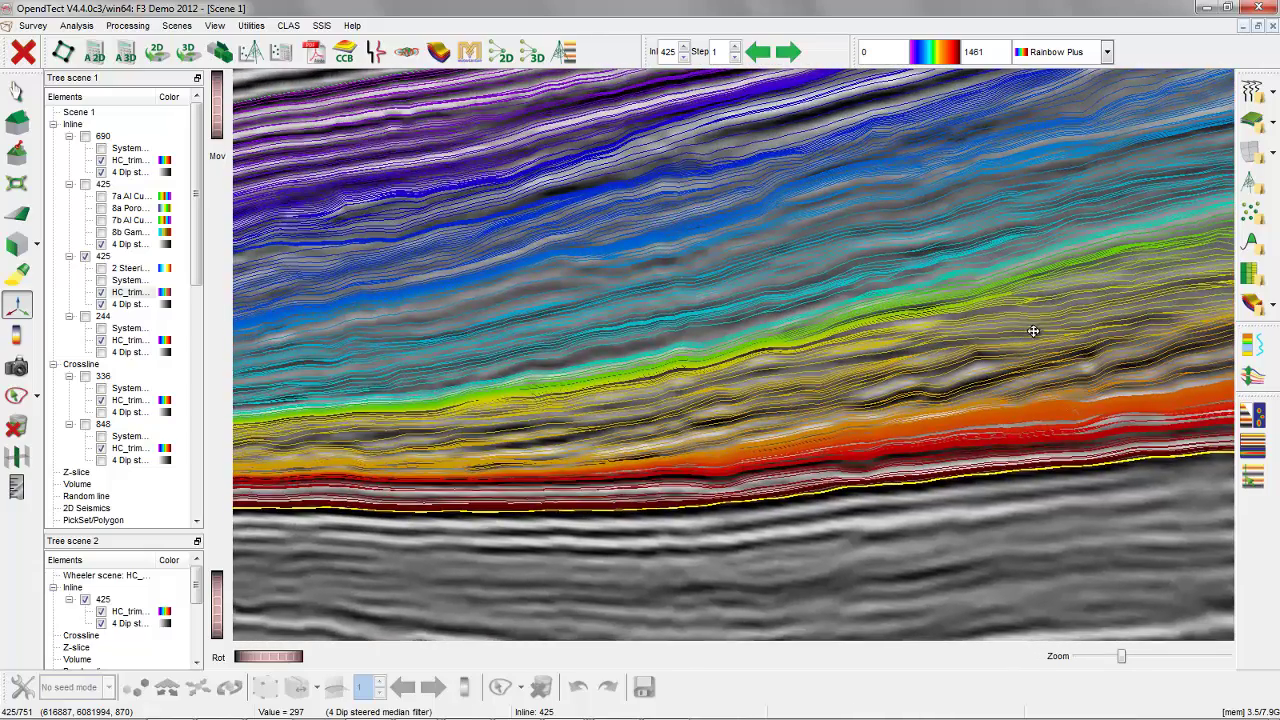
left_click_drag(1037, 323, 1051, 323)
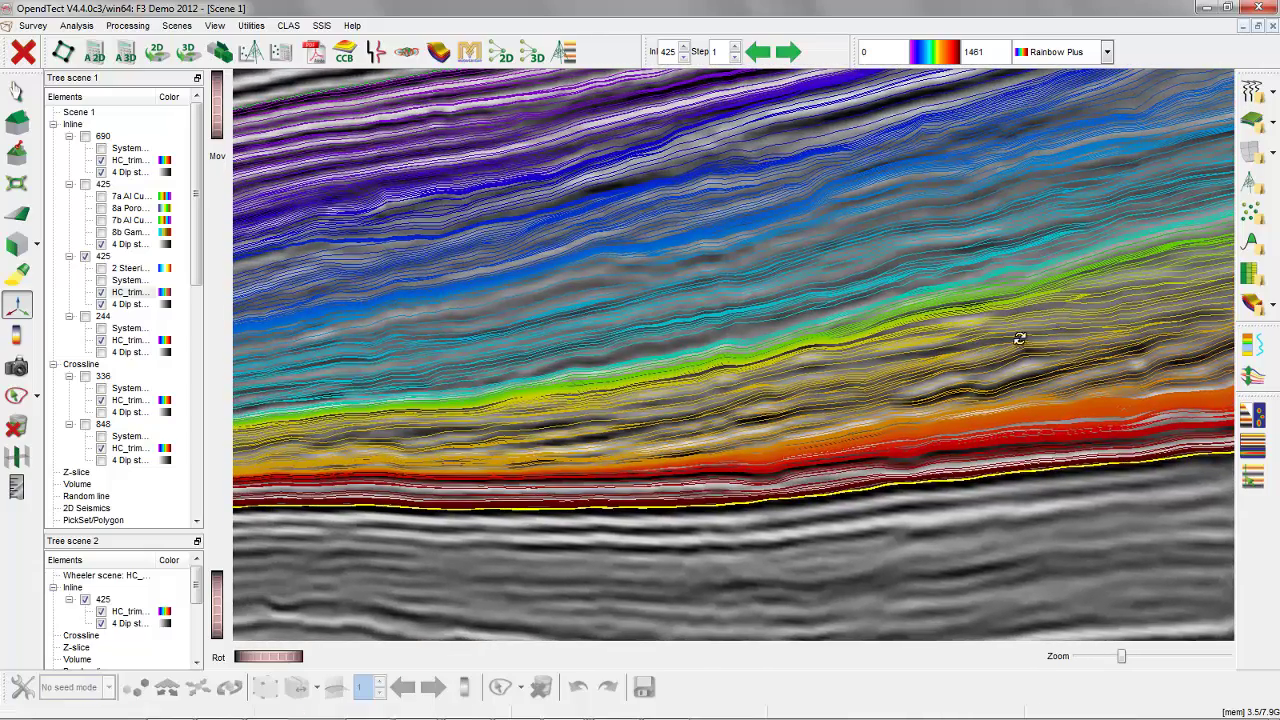
left_click_drag(395, 421, 931, 391)
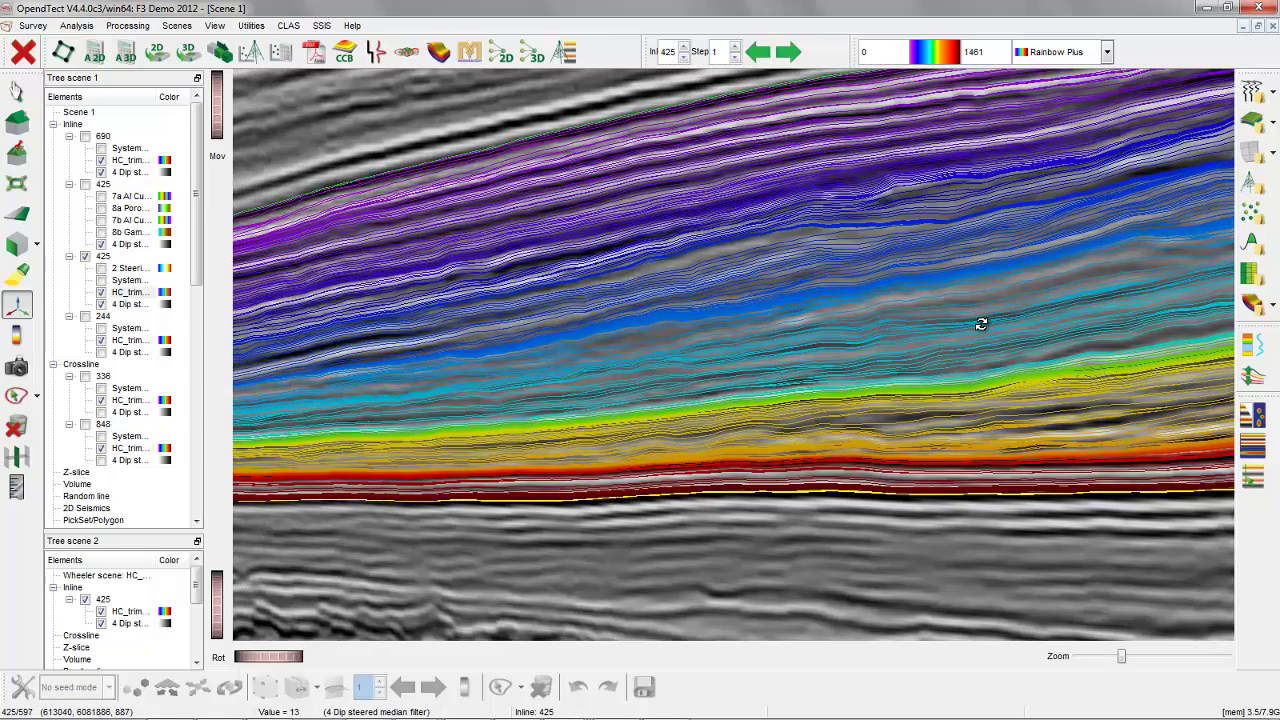
left_click_drag(983, 320, 1002, 317)
left_click_drag(1116, 288, 844, 357)
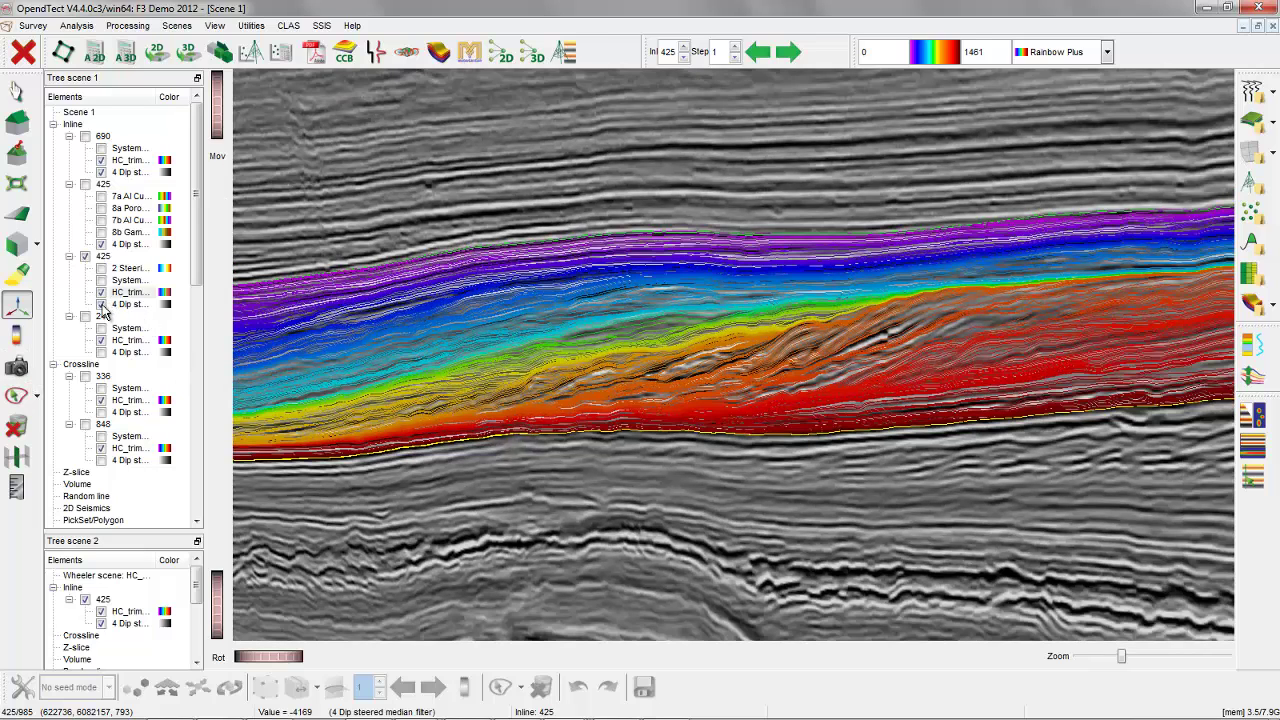
Step: Hide inline 425's grey seismic and show inlines 690 and 244 and crosslines 336 and 848
left_click(101, 304)
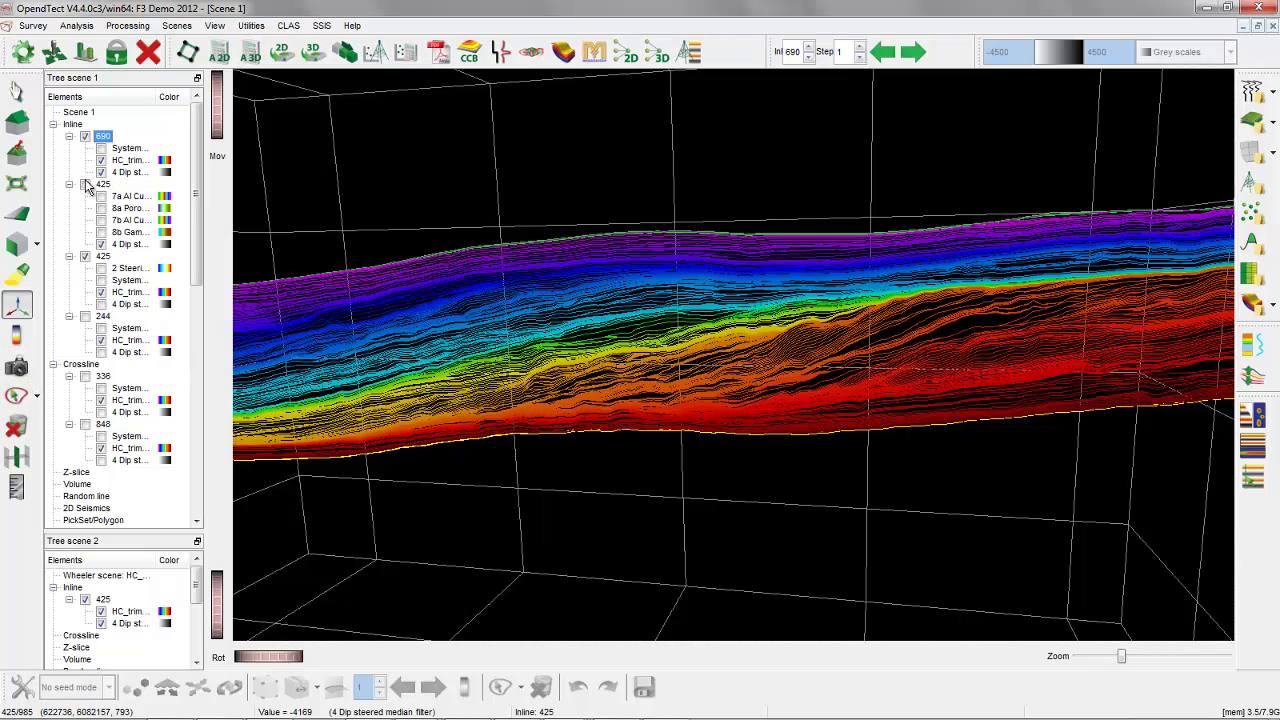
left_click(85, 137)
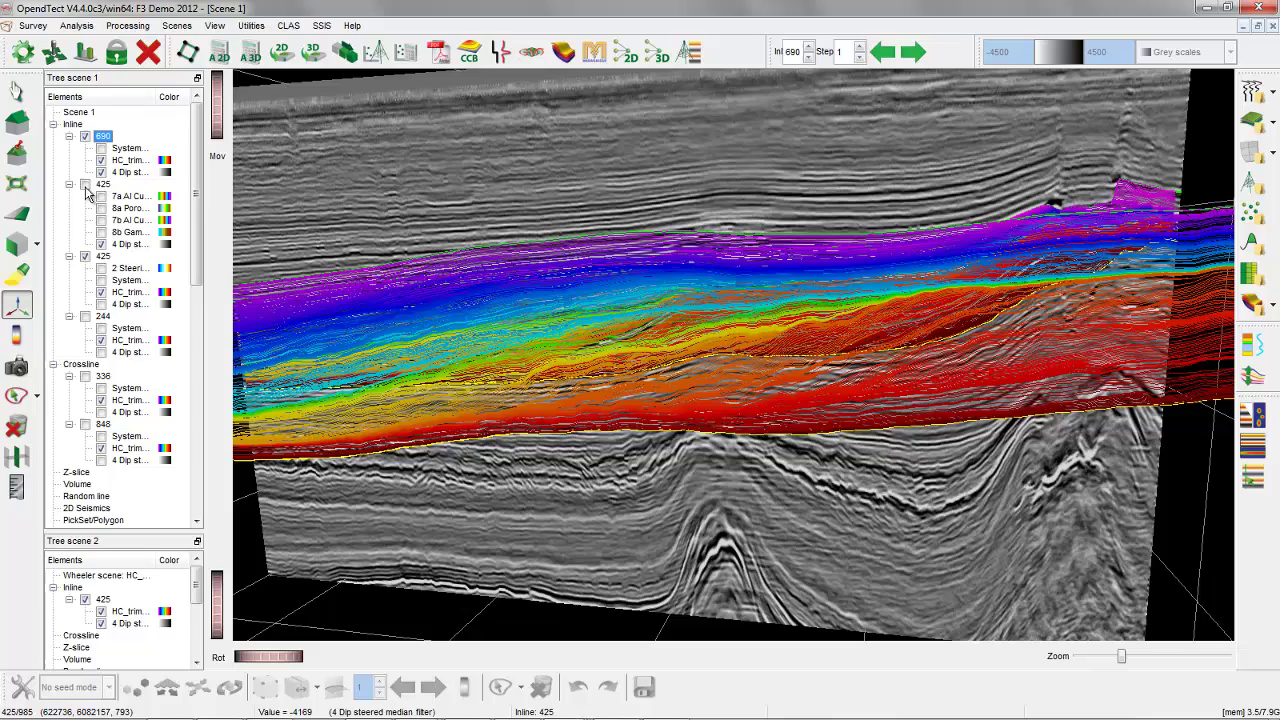
left_click(85, 317)
left_click(85, 377)
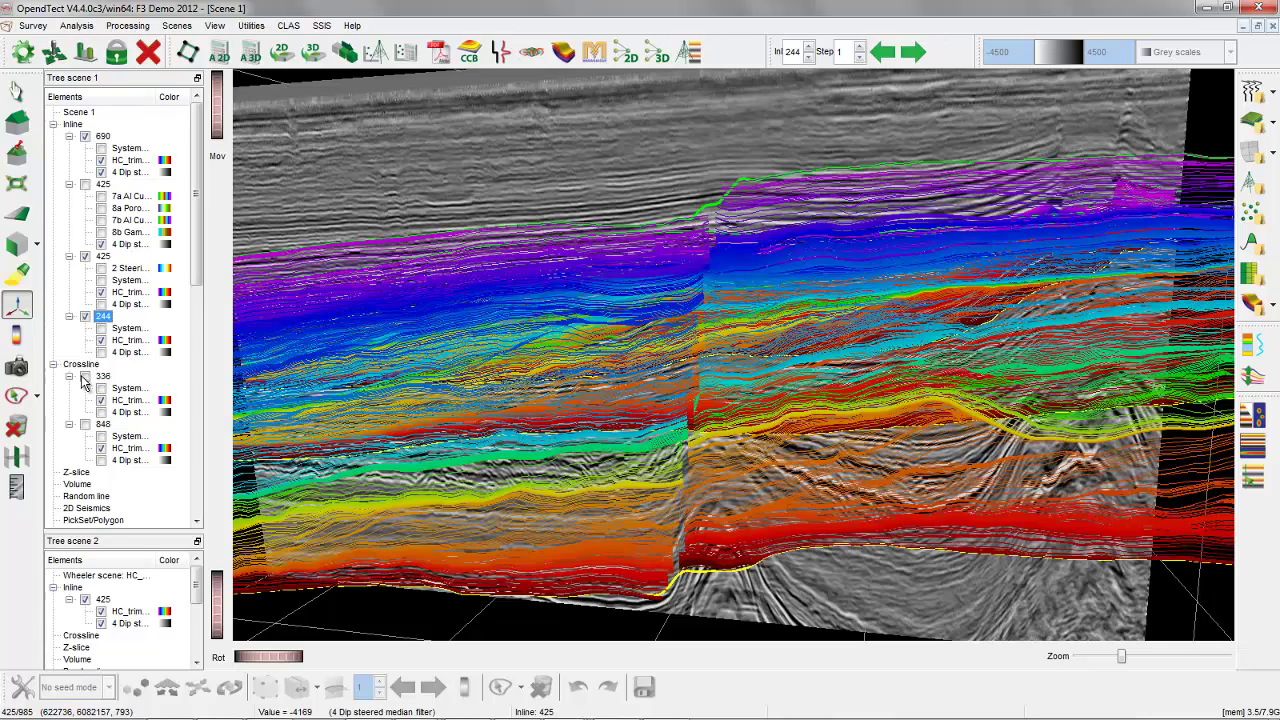
left_click(85, 425)
Step: Orbit and reframe the scene to see the intersecting sections in perspective
left_click_drag(737, 370, 680, 445)
left_click_drag(770, 459, 838, 431)
middle_click_drag(838, 430, 859, 448)
left_click_drag(859, 448, 872, 440)
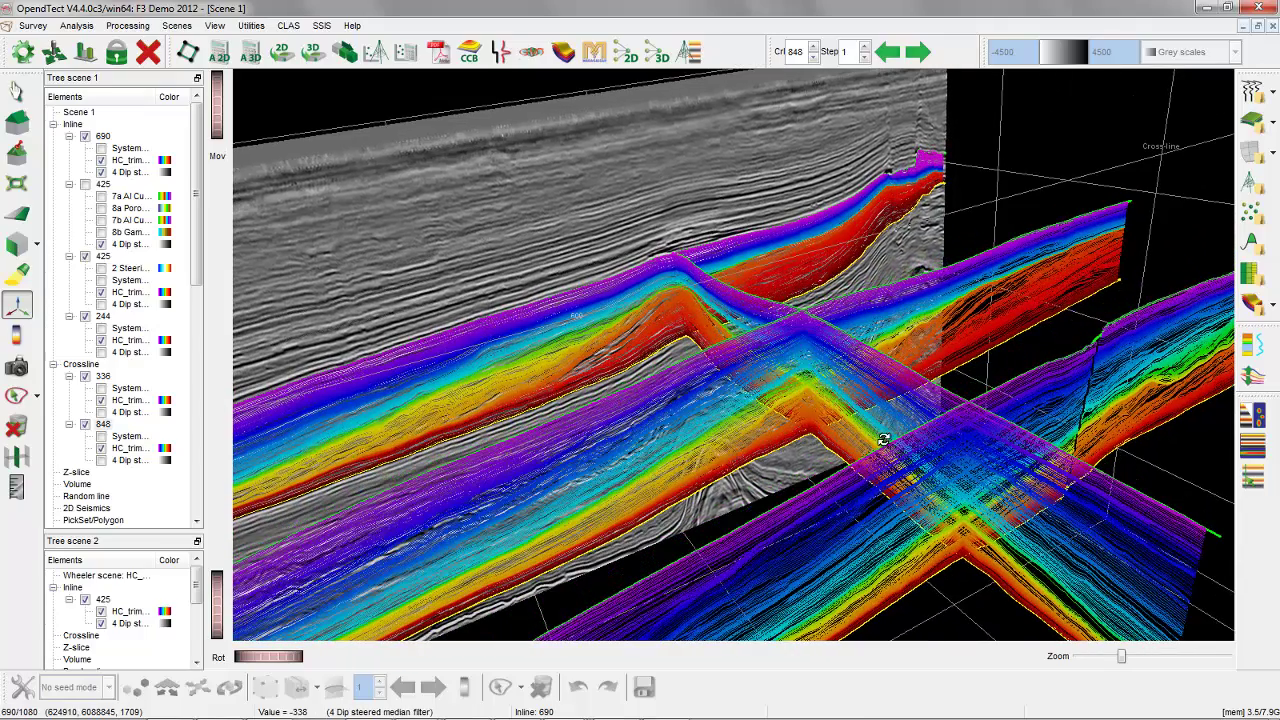
Step: Open the HorizonCube Slider, lower the Top limit to the deepest horizons, then restore the full 0–1461 range
left_click(1252, 376)
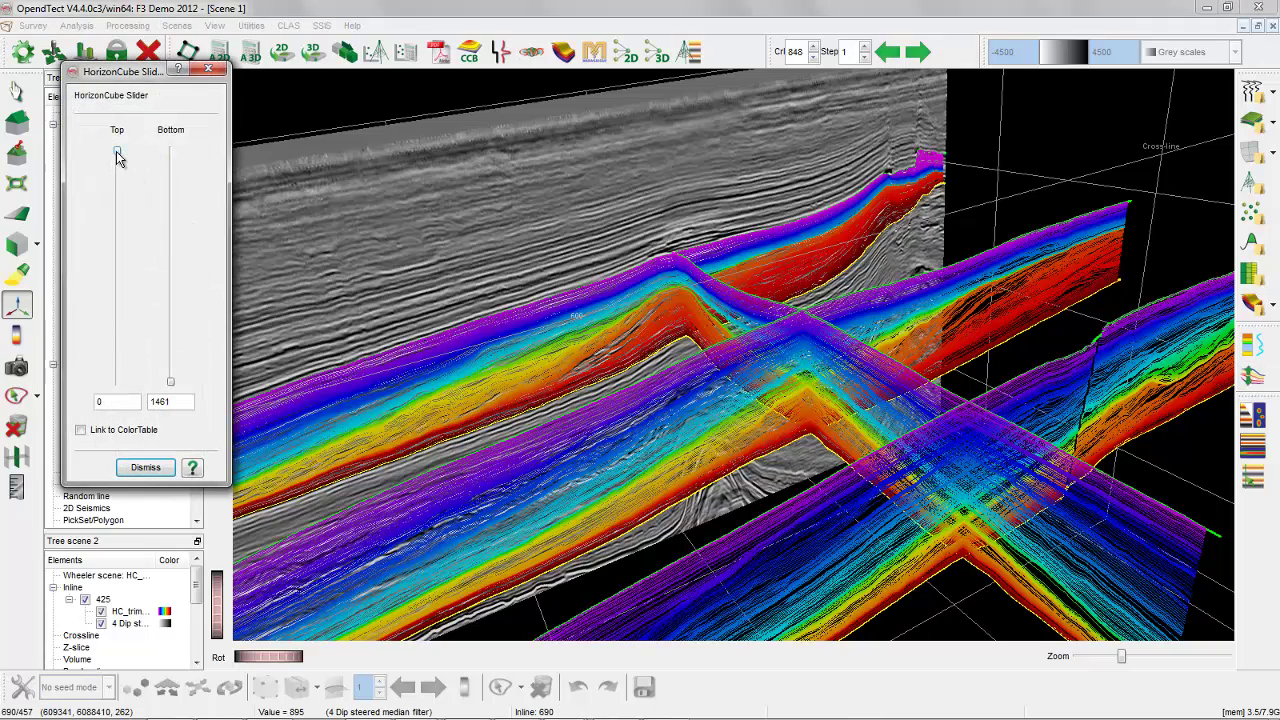
left_click_drag(118, 177, 125, 393)
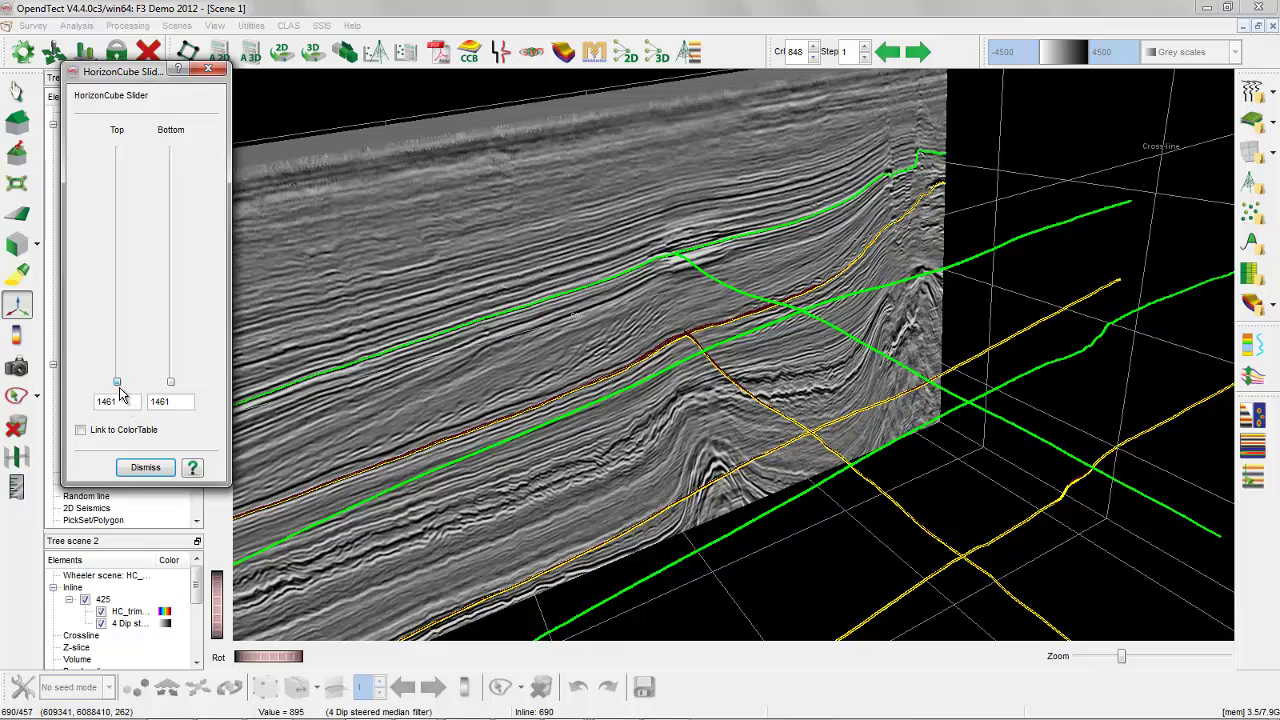
left_click_drag(118, 381, 120, 144)
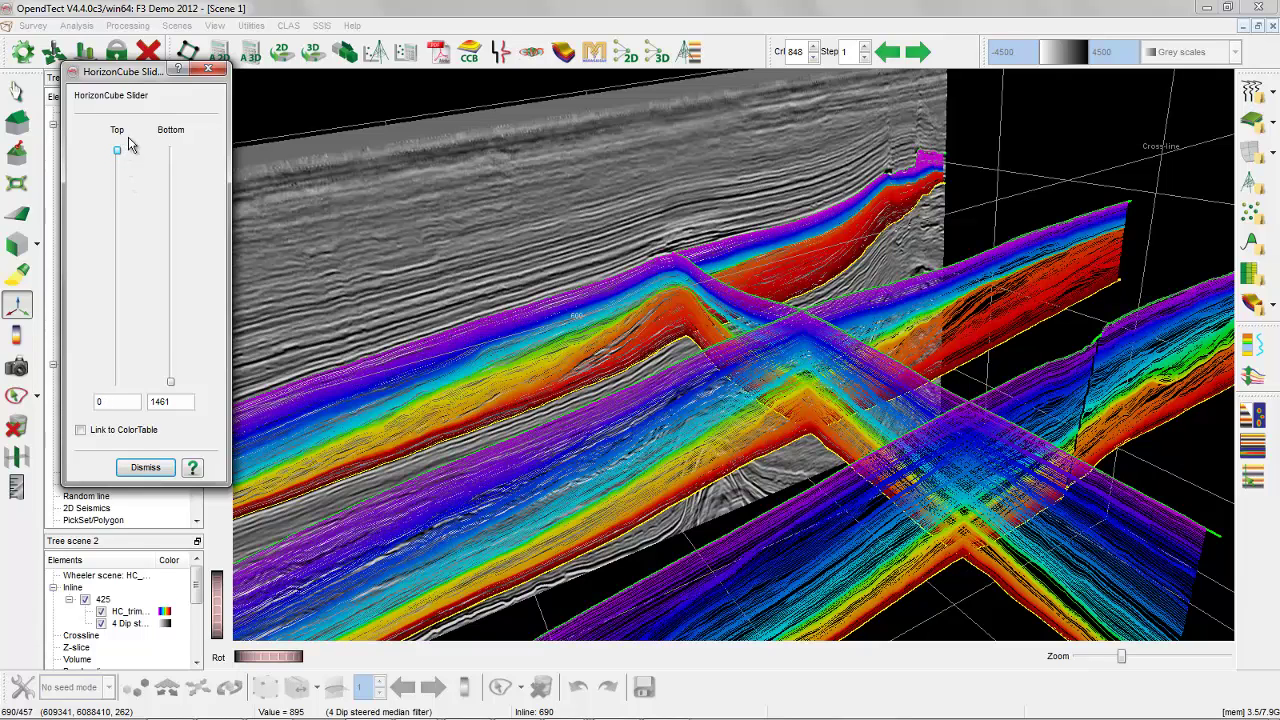
Step: Dismiss the slider, hide inline 690 and crosslines 336 and 848, restore inline 425's seismic, and face it
left_click(145, 467)
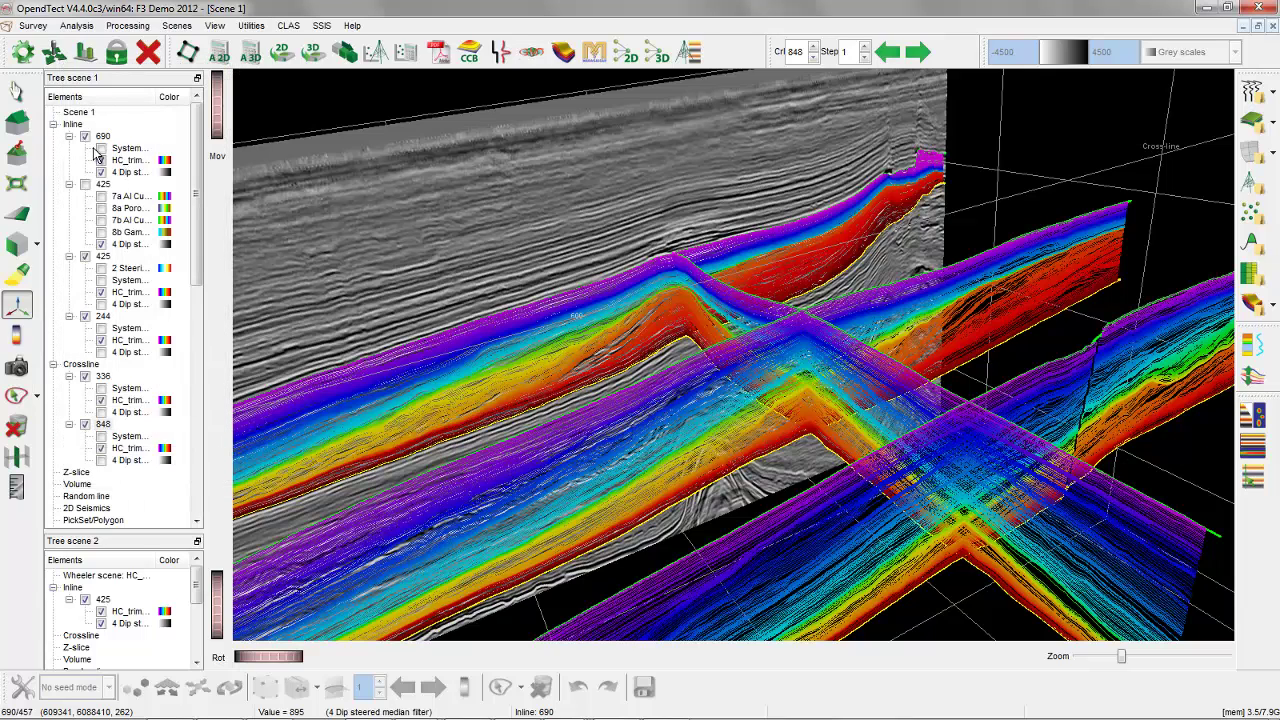
left_click(85, 137)
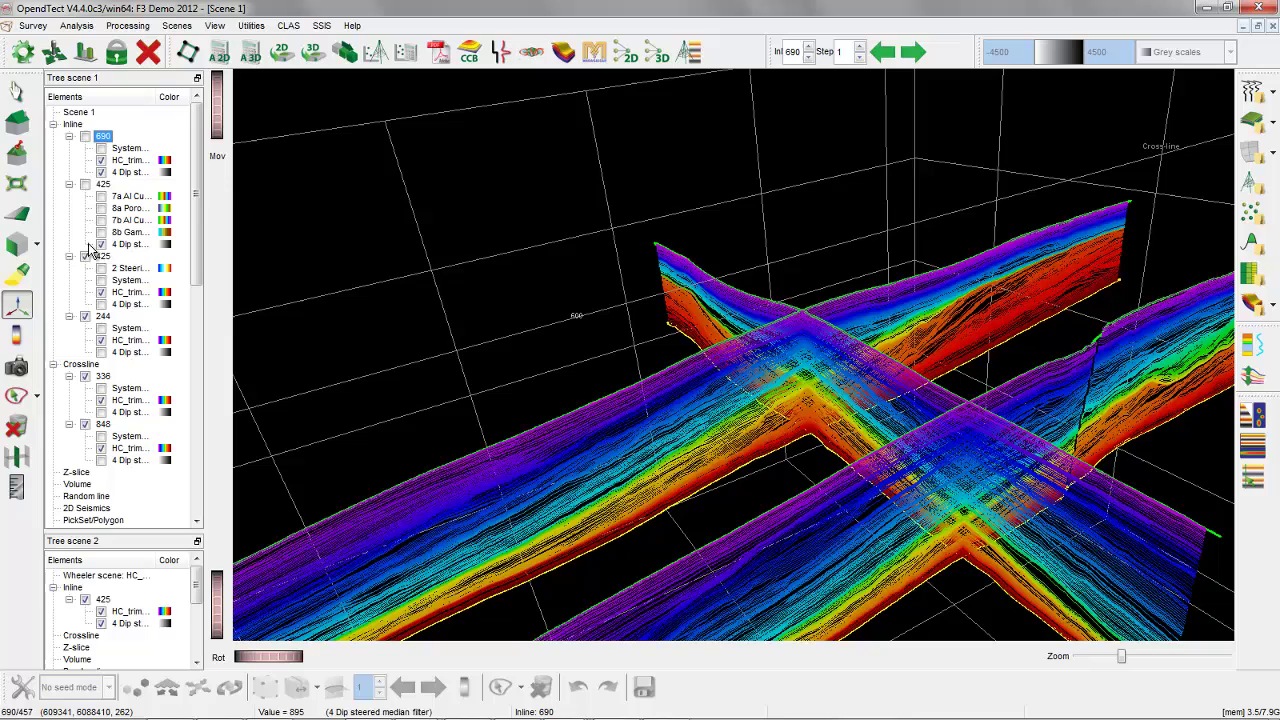
left_click(101, 304)
left_click(85, 316)
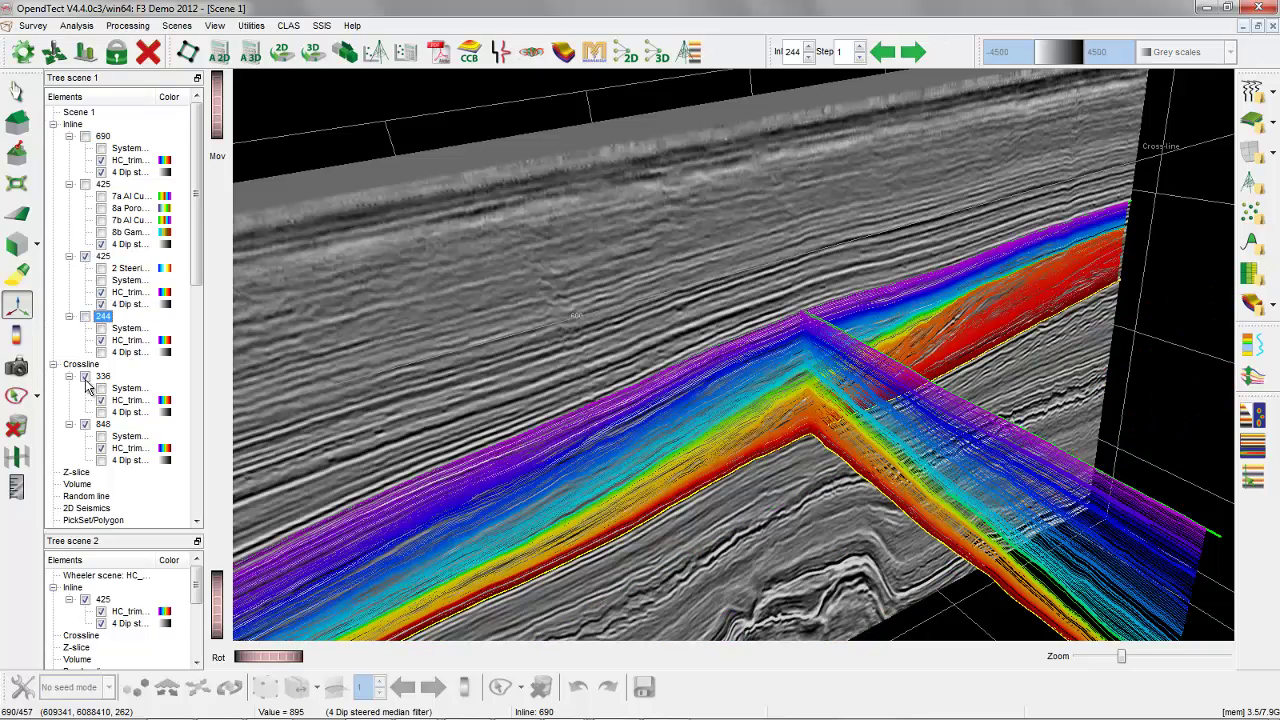
left_click(85, 424)
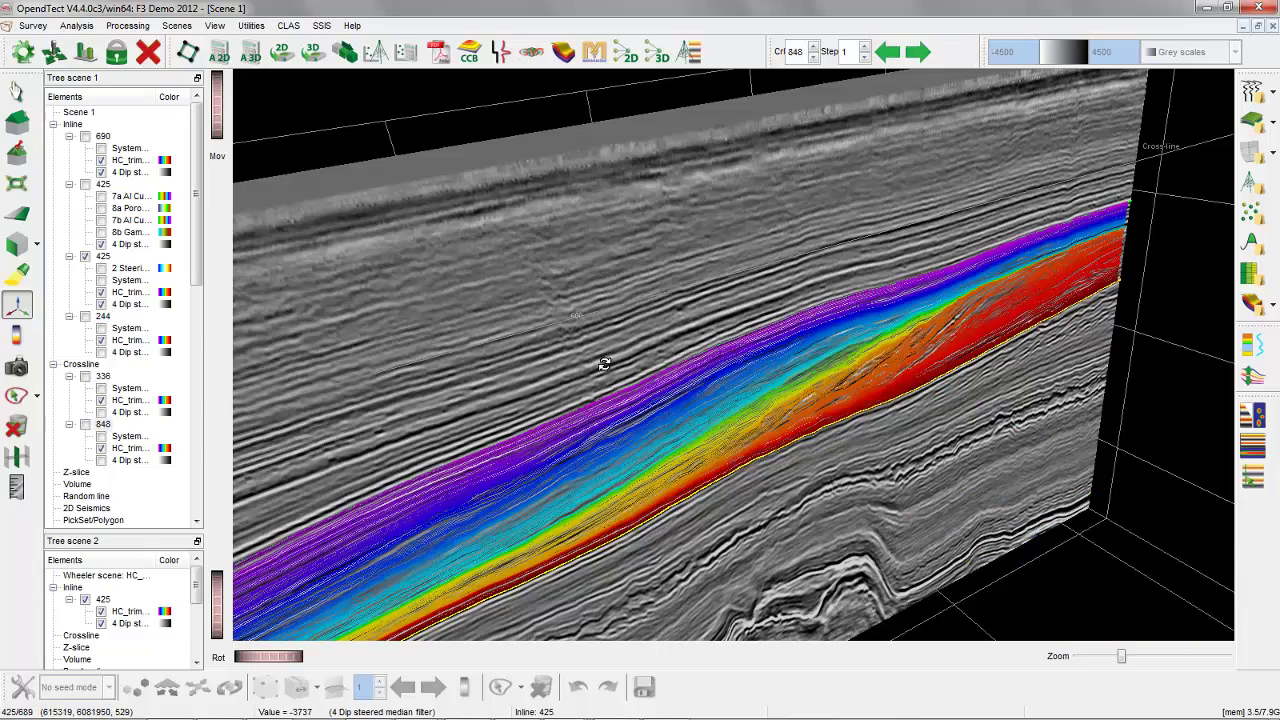
left_click_drag(500, 345, 460, 290)
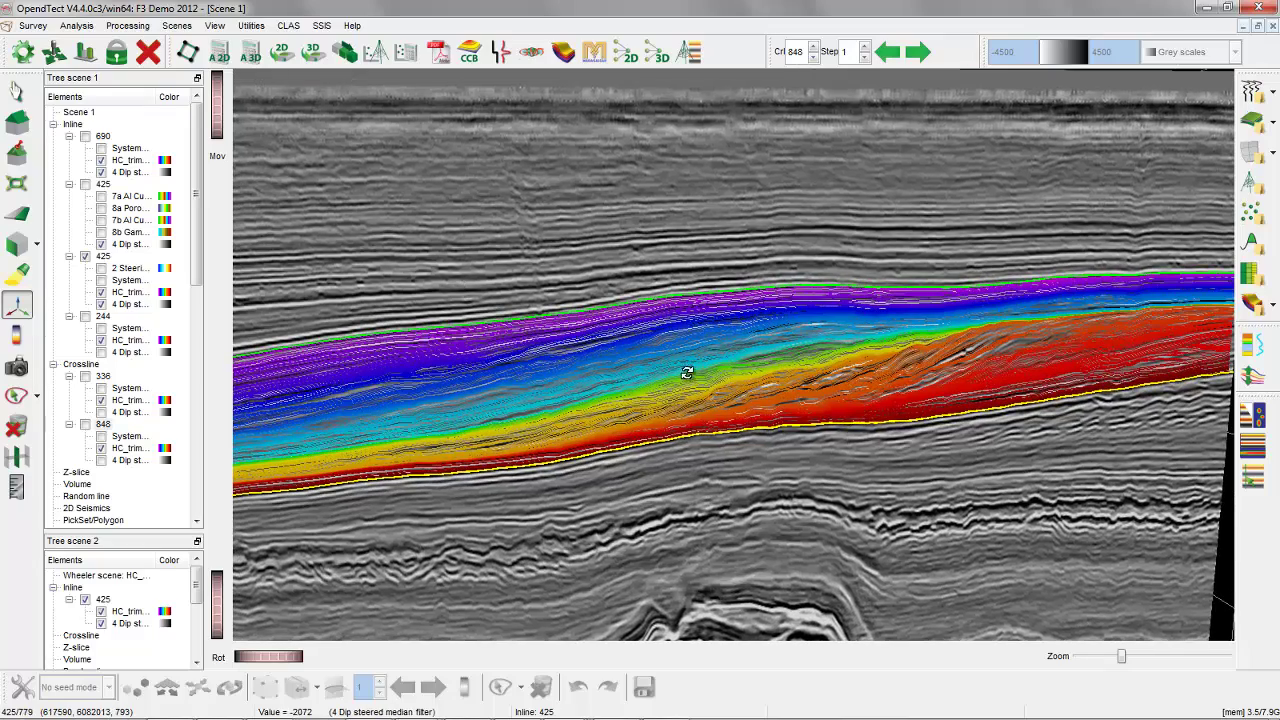
left_click_drag(714, 371, 720, 363)
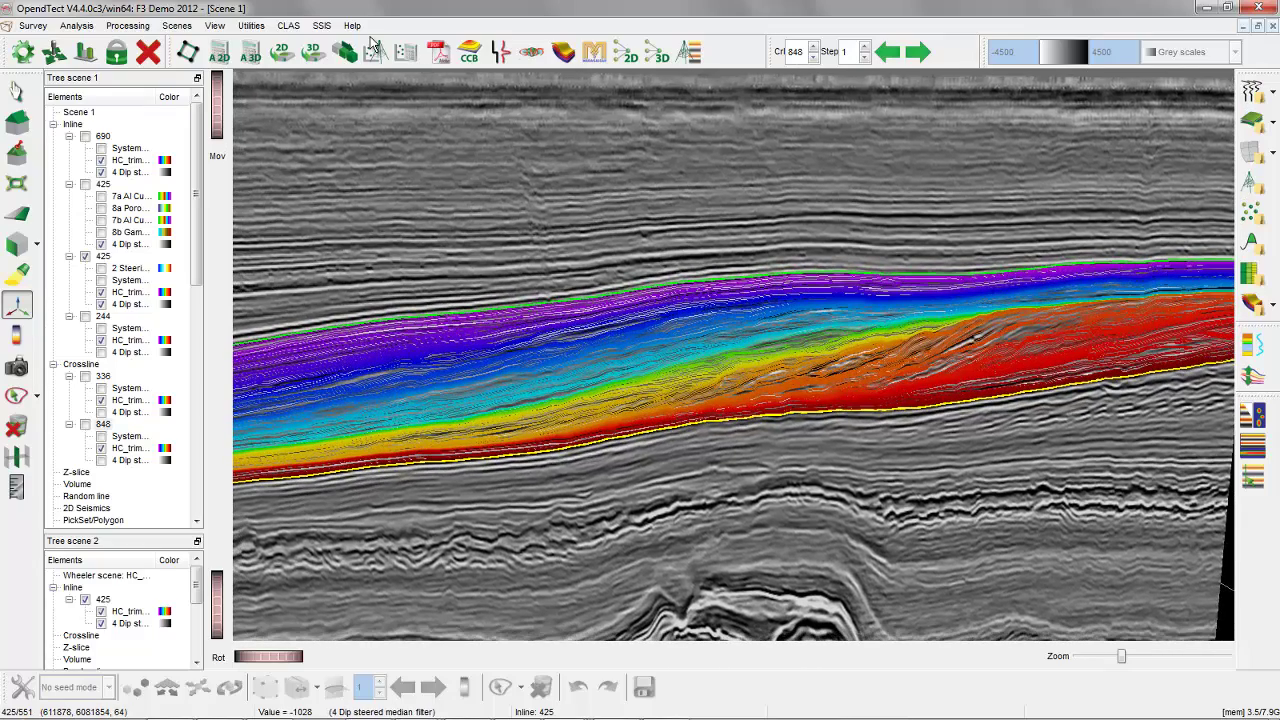
Step: Tile the scenes vertically, reframe Scene 1's inline 425, and toggle HC_trim off and on in the Wheeler scene
left_click(188, 27)
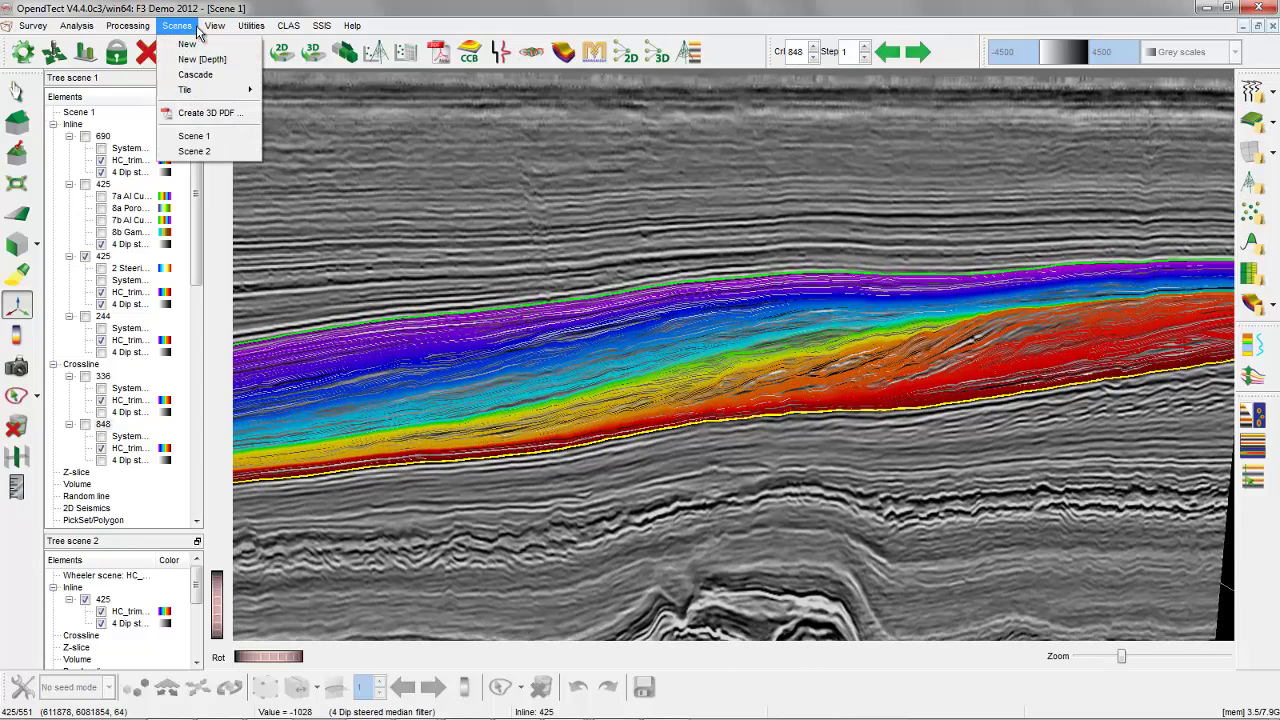
mouse_move(240, 90)
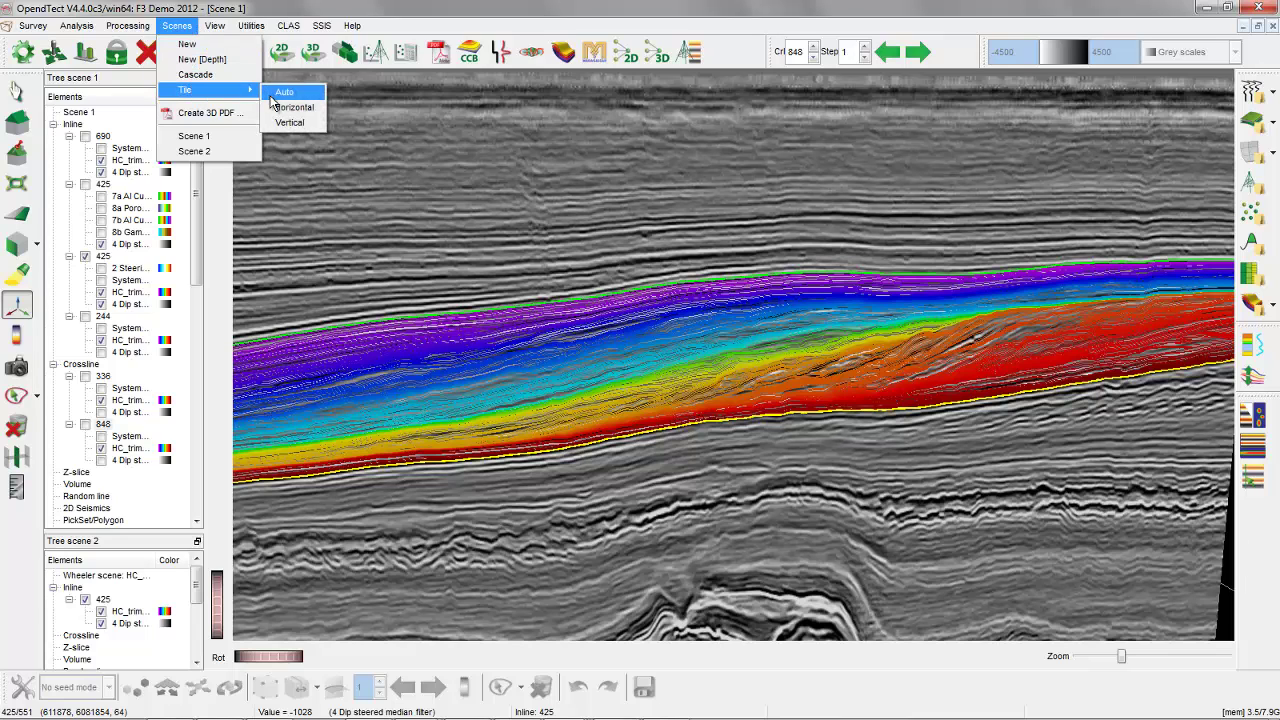
left_click(289, 121)
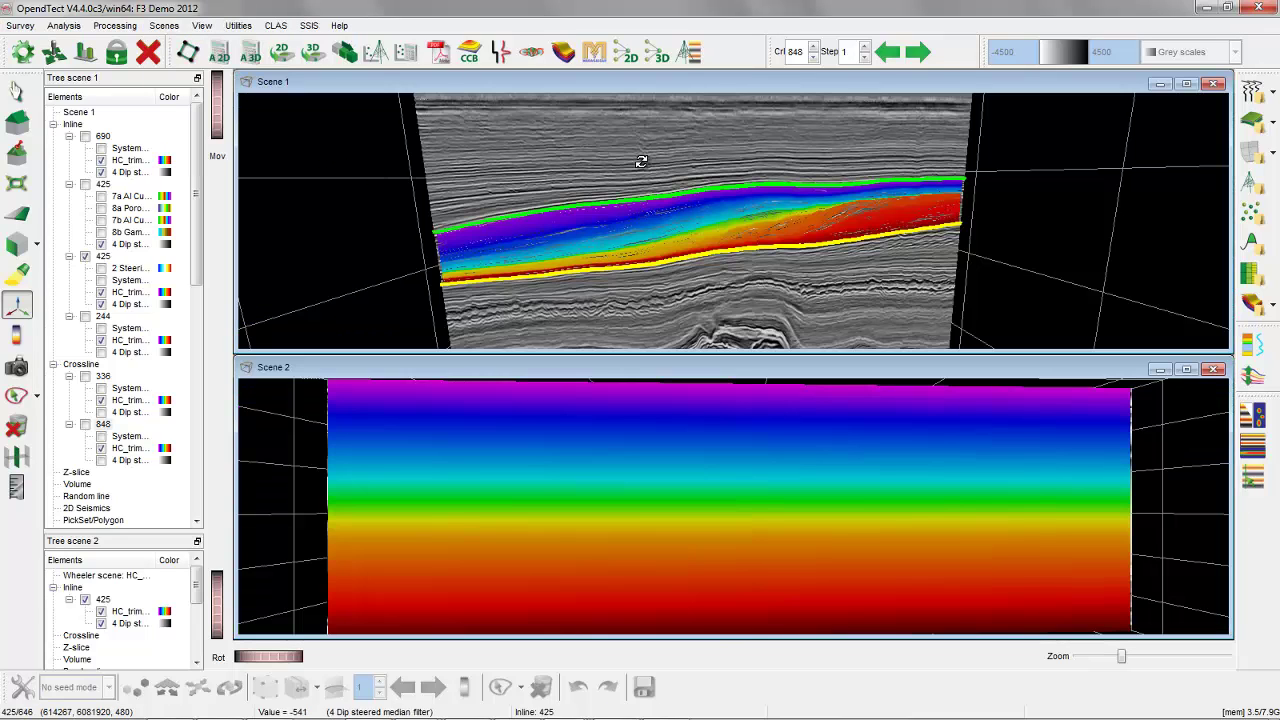
left_click_drag(641, 161, 744, 174)
scroll(760, 190, "up", 5)
middle_click_drag(772, 151, 825, 152)
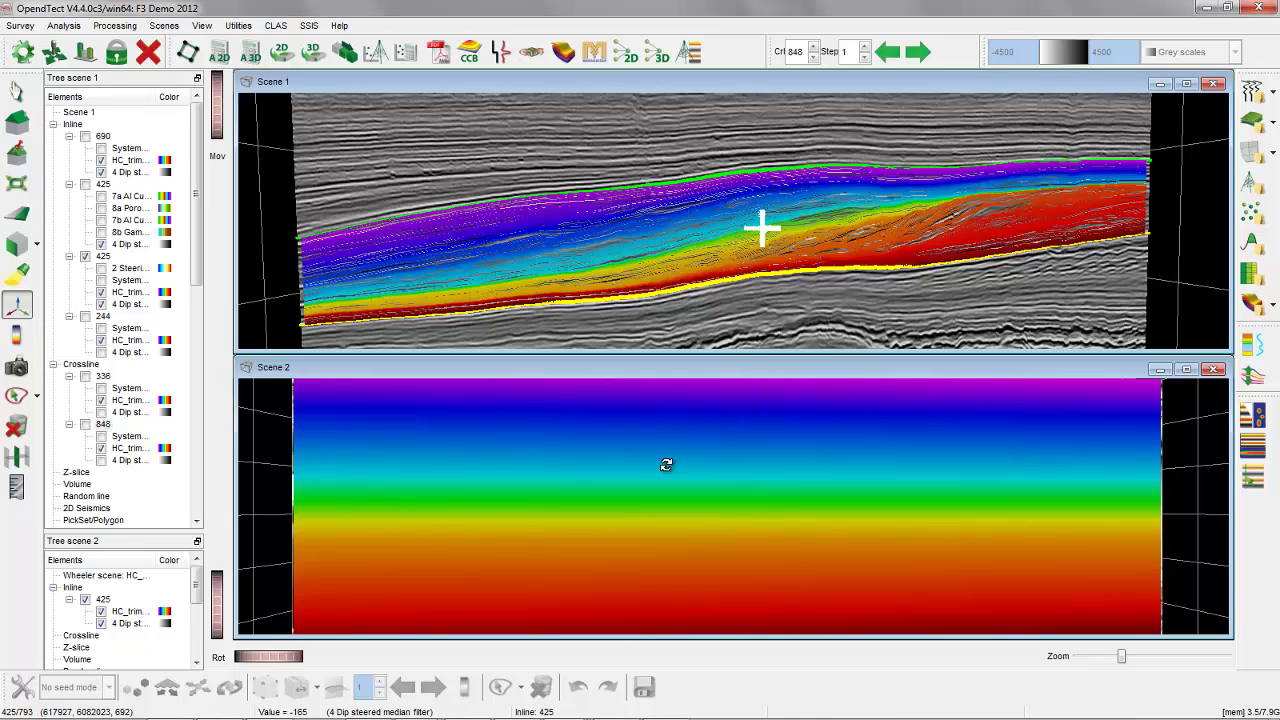
left_click(101, 612)
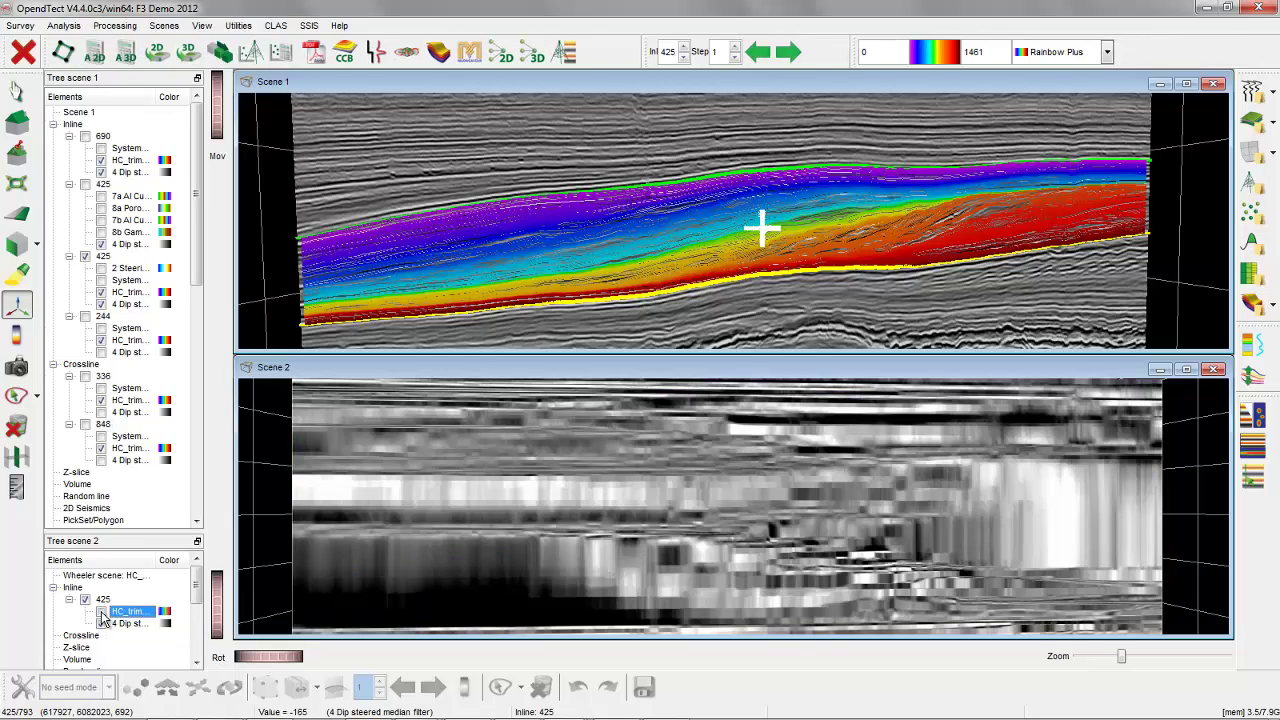
left_click(101, 612)
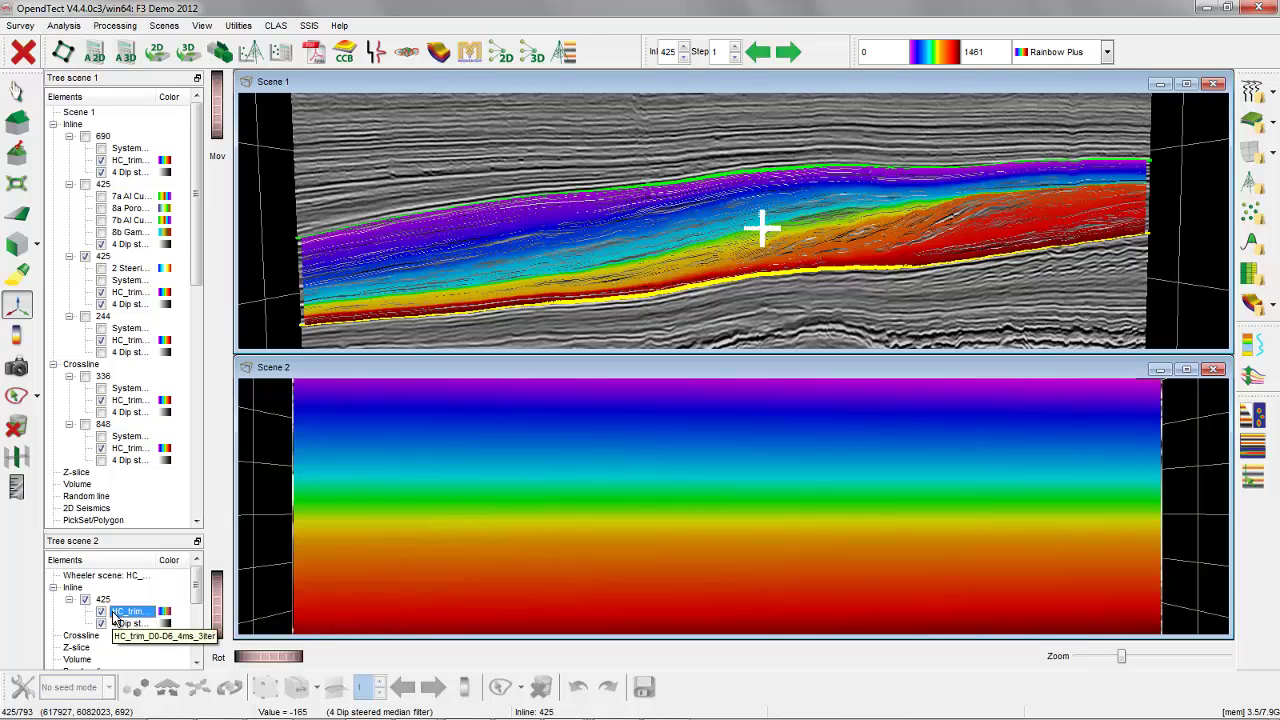
Step: Set the Wheeler HorizonCube to truncate at 2 events per sample interval with line width 3
right_click(126, 615)
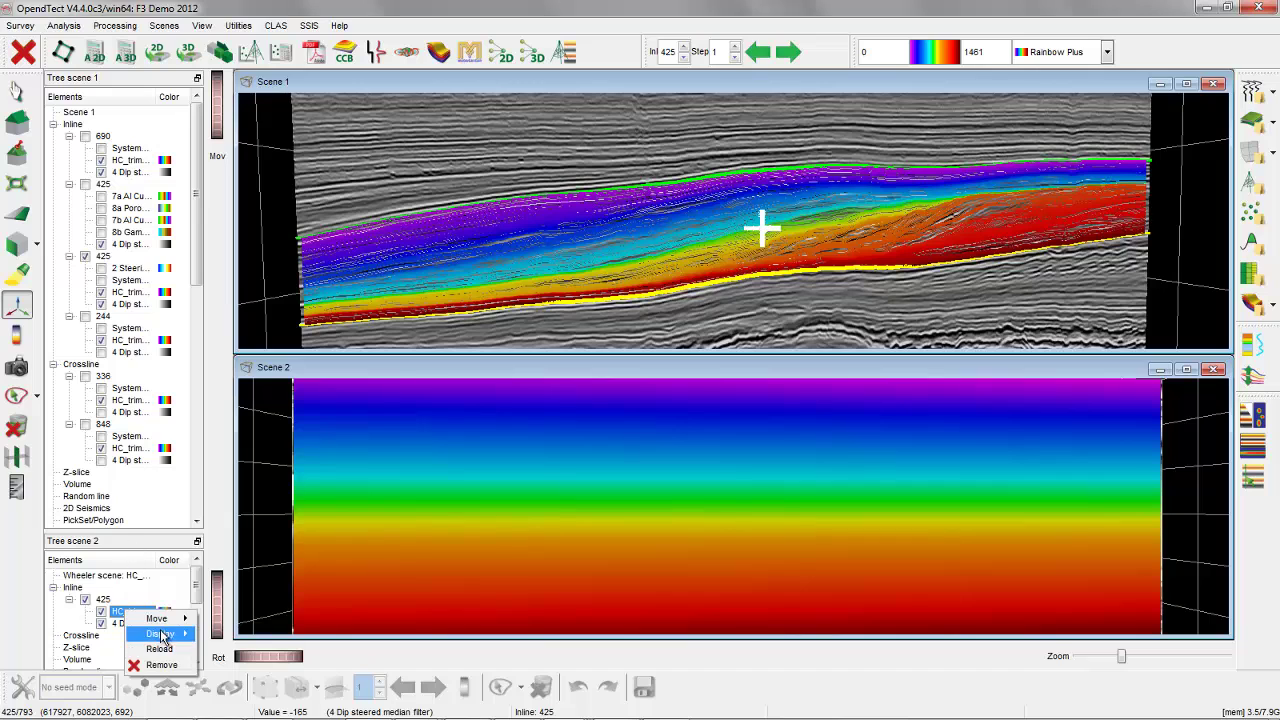
mouse_move(187, 638)
left_click(238, 637)
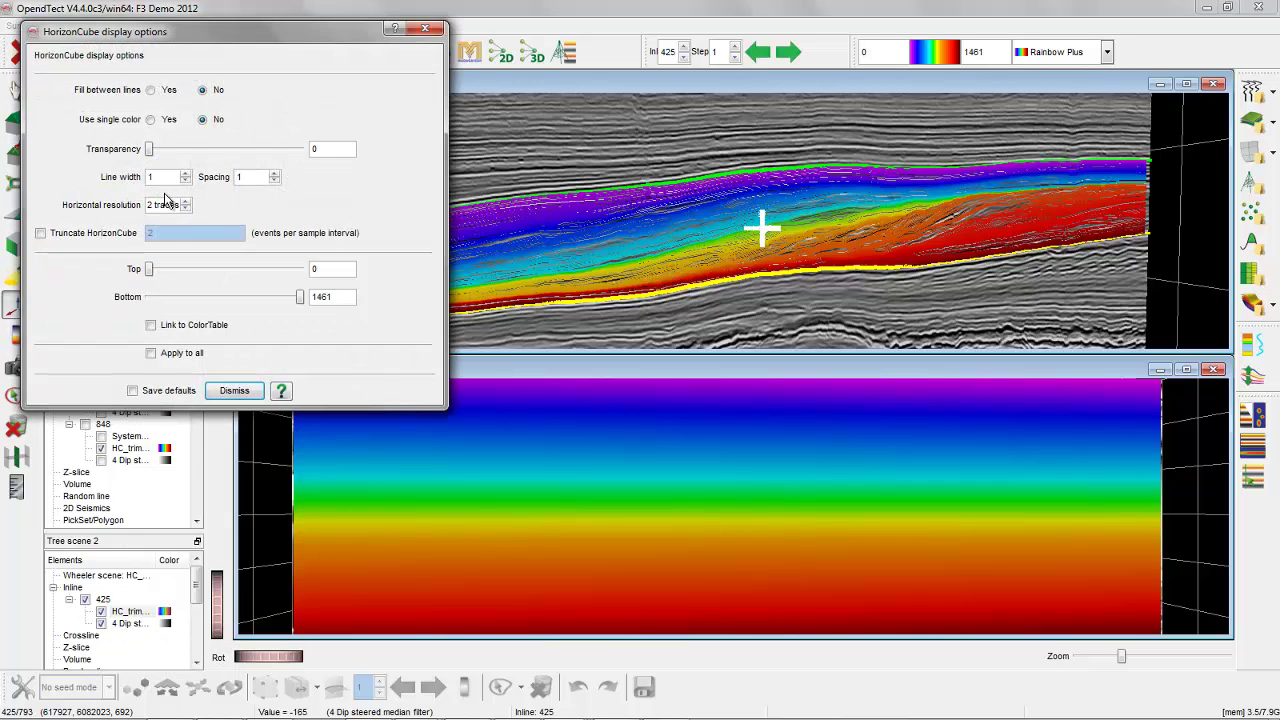
left_click(40, 233)
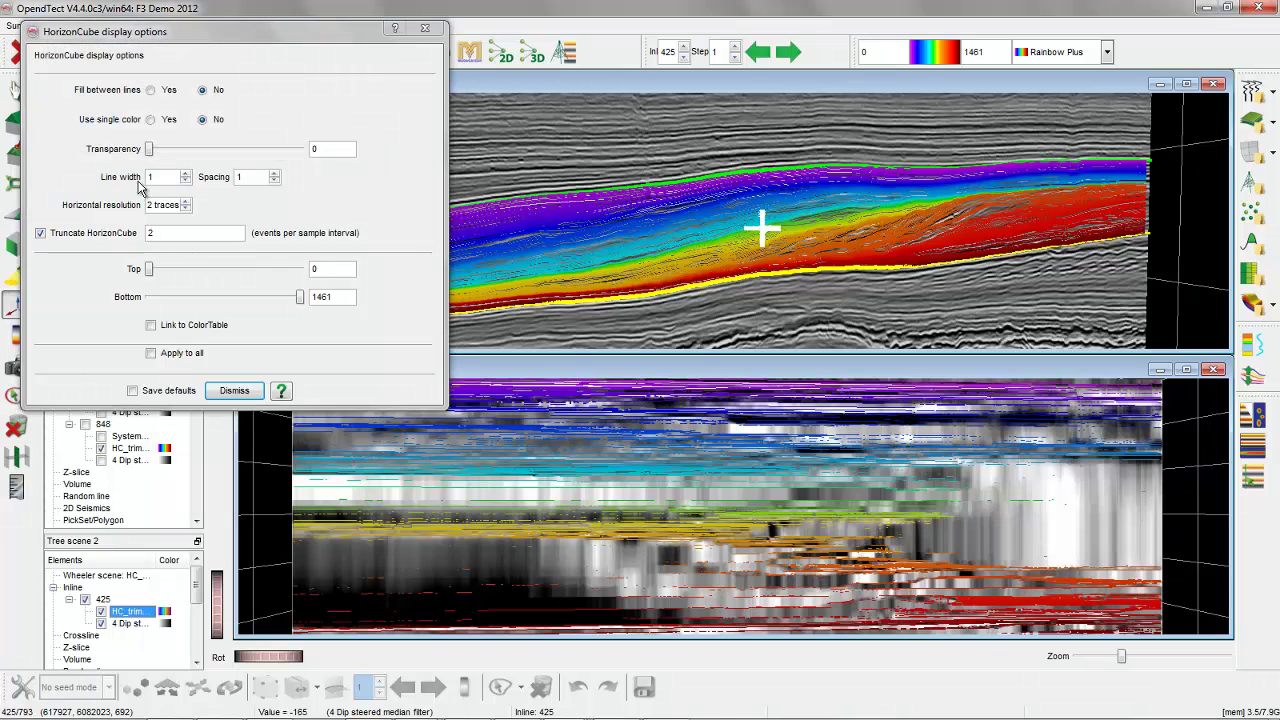
left_click(185, 173)
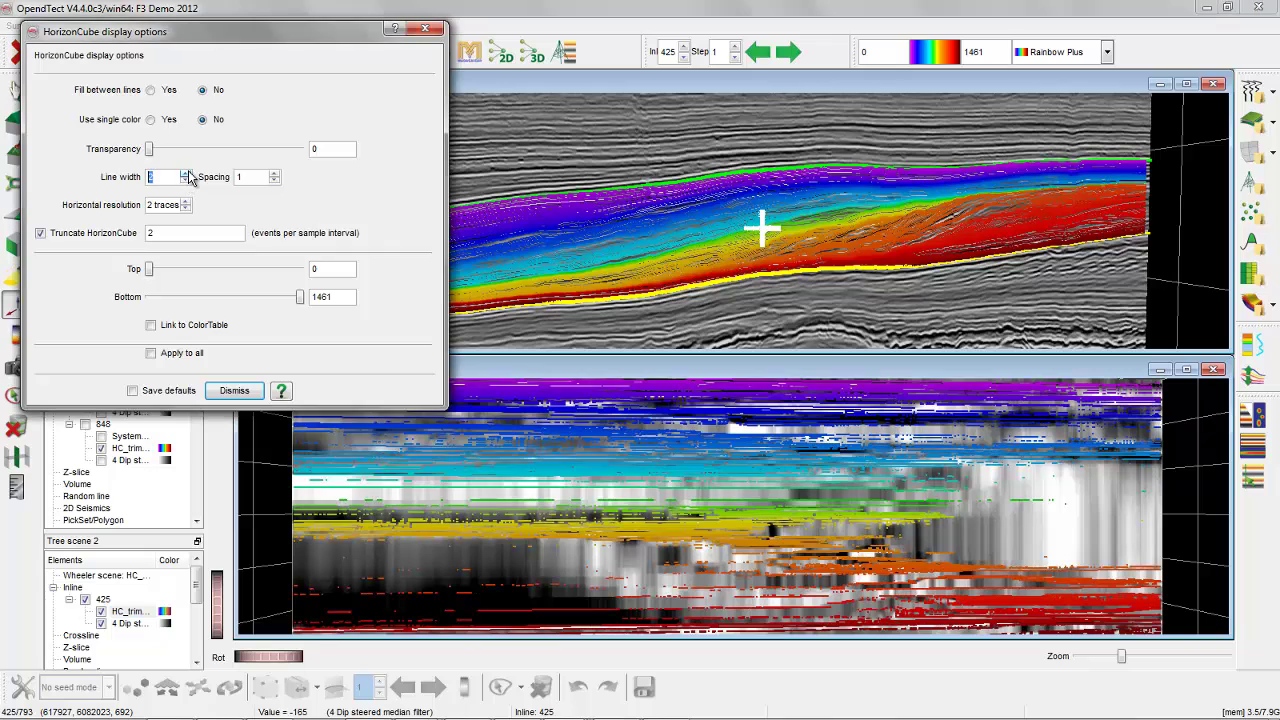
left_click(236, 391)
left_click_drag(908, 548, 974, 556)
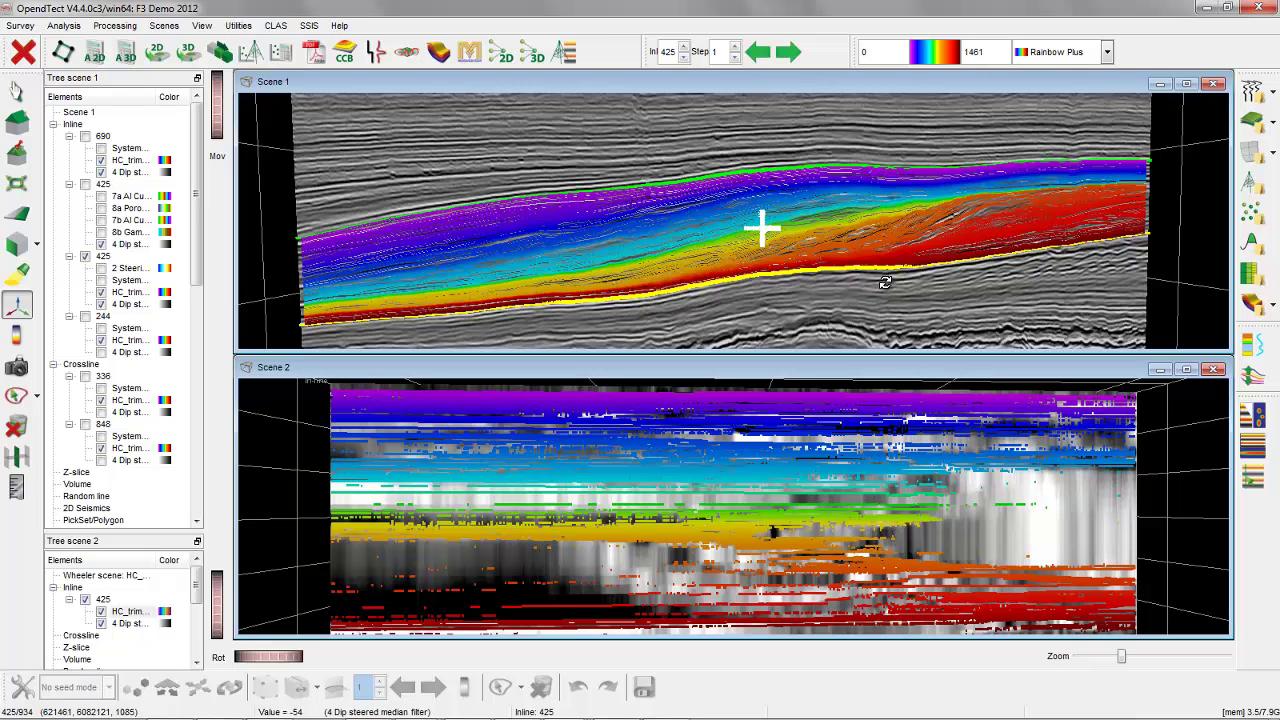
Step: Nudge the Scene 1 view so inline 425 is seen at a slight angle
left_click_drag(887, 284, 885, 282)
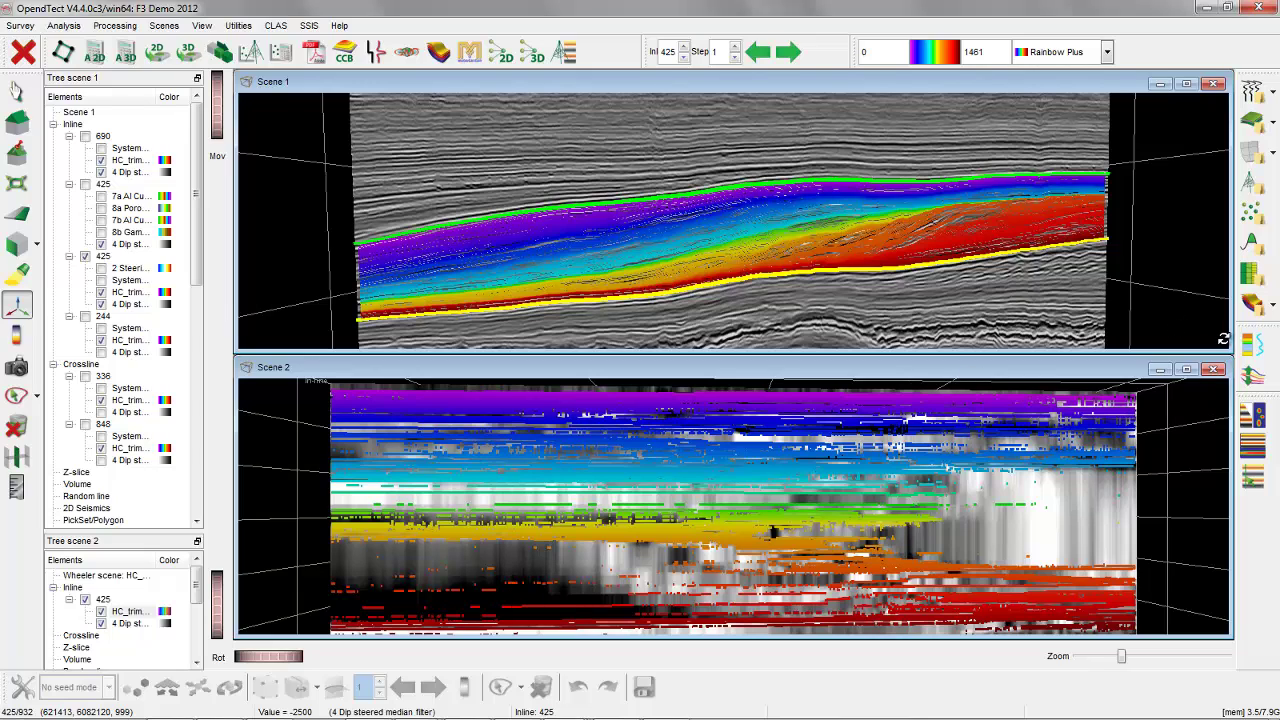
Step: Open the systems-tract Interpretation window, move it aside, and set the Top event limit to 1234
left_click(1252, 347)
left_click_drag(375, 92, 318, 63)
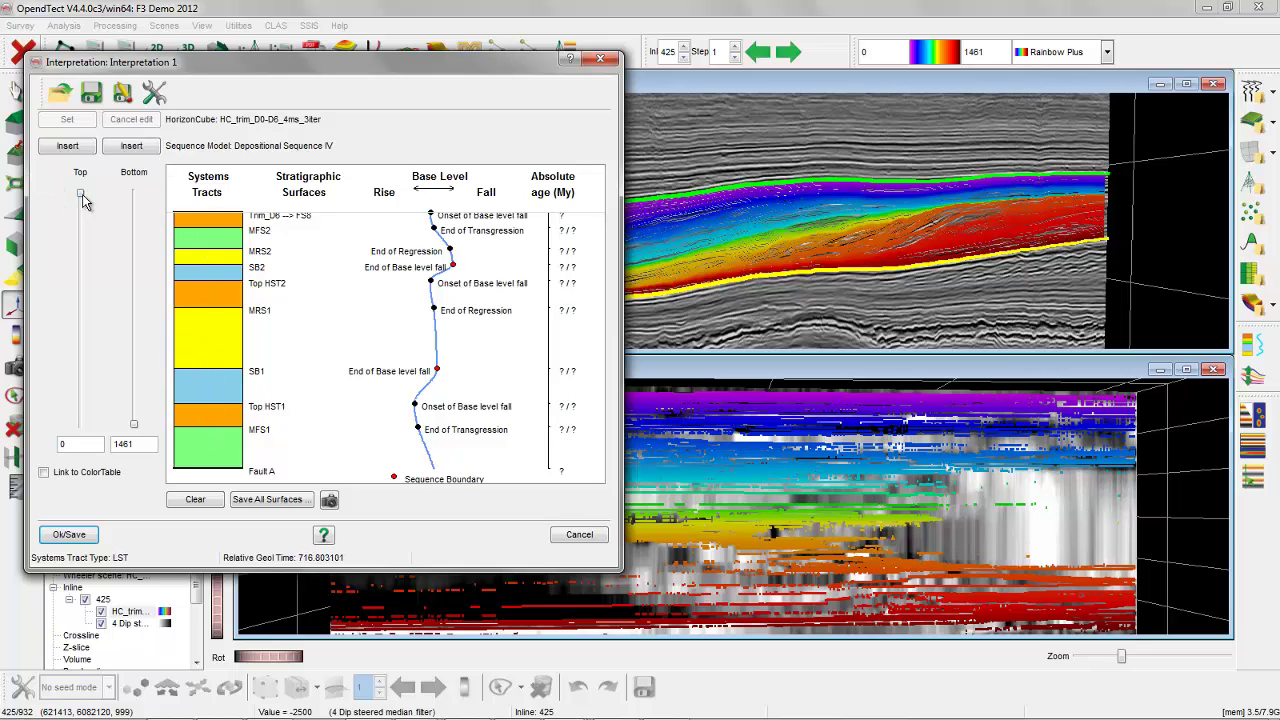
left_click_drag(81, 195, 87, 391)
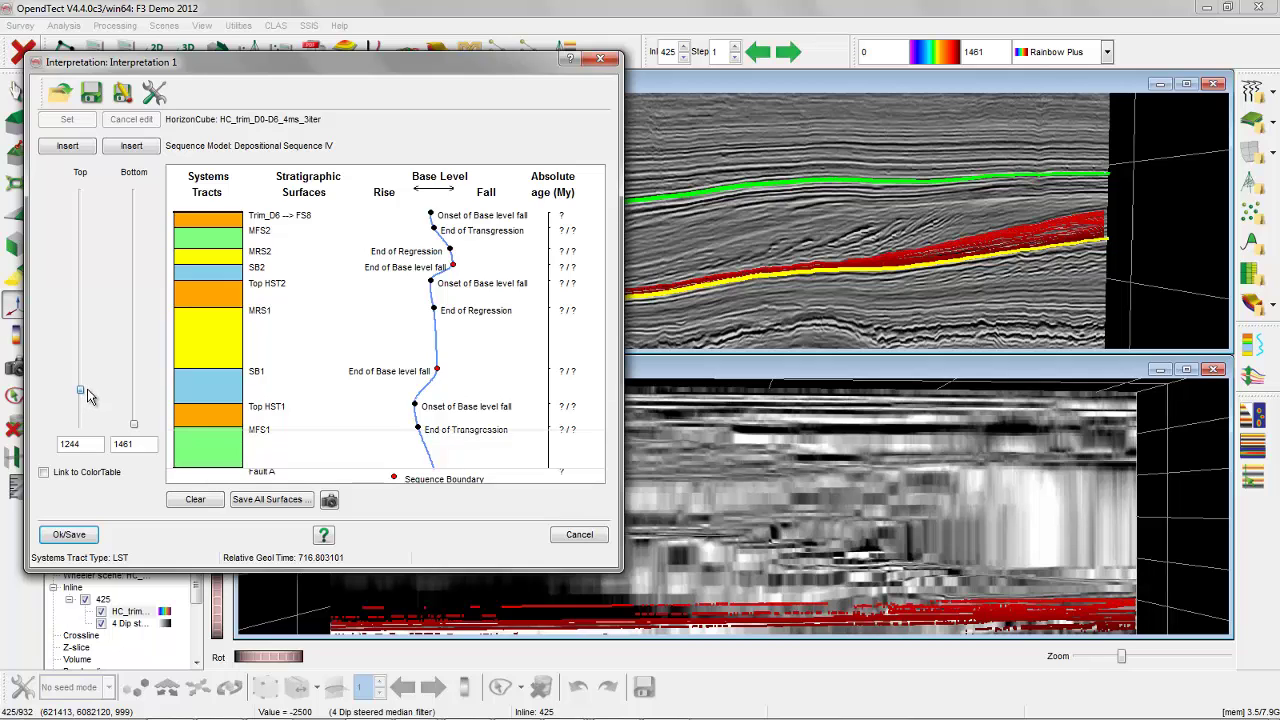
left_click_drag(87, 397, 89, 394)
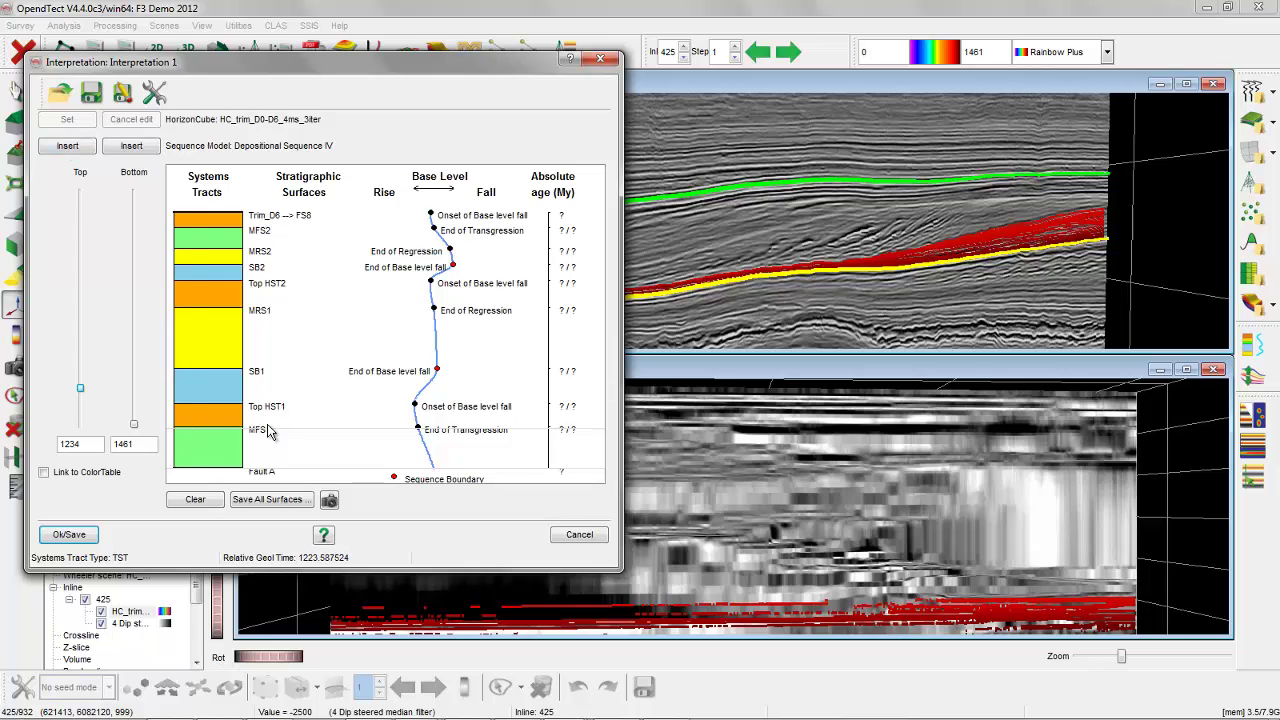
Step: Dismiss the Assign Systems Tract menu and cancel the Interpretation dialog without saving
right_click(234, 449)
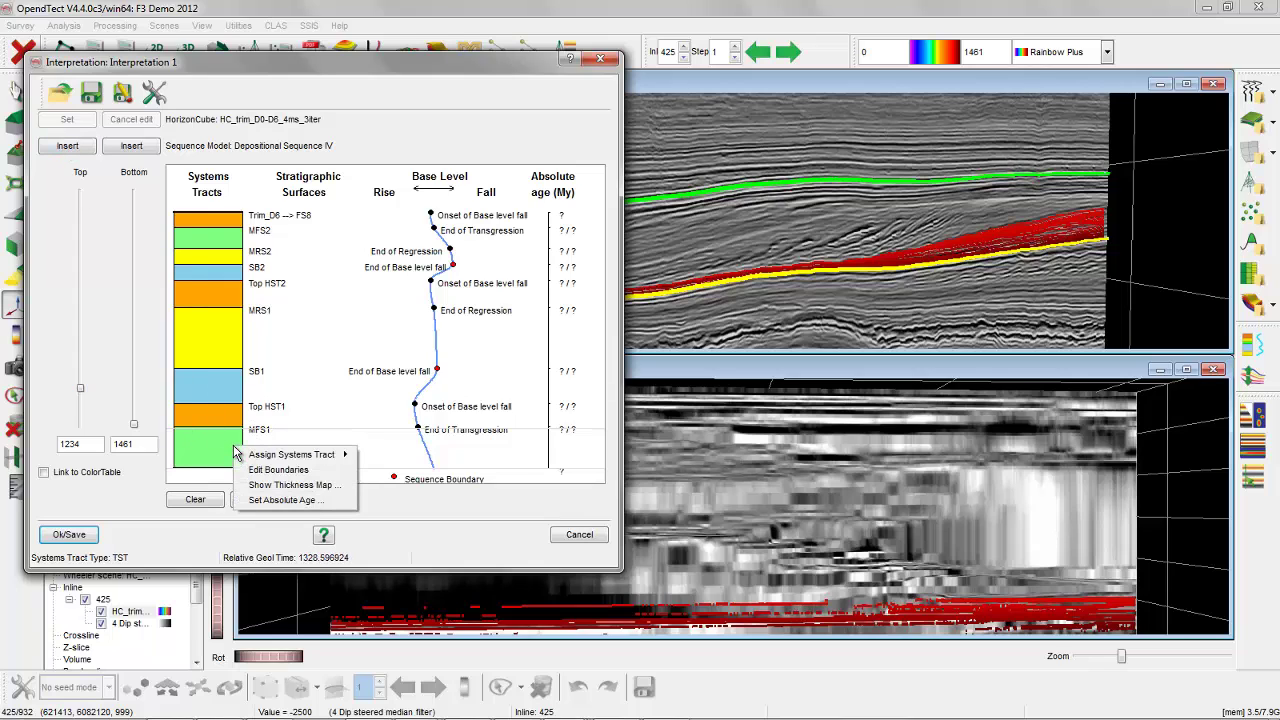
mouse_move(273, 457)
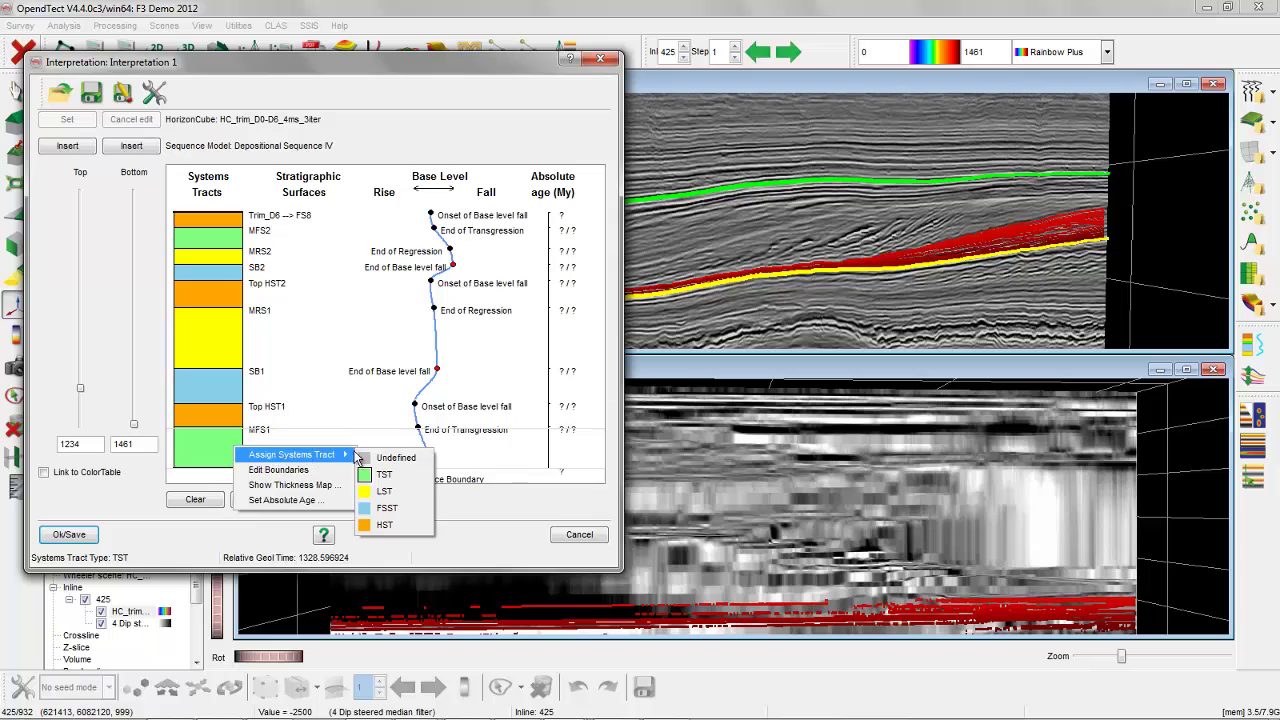
left_click(475, 535)
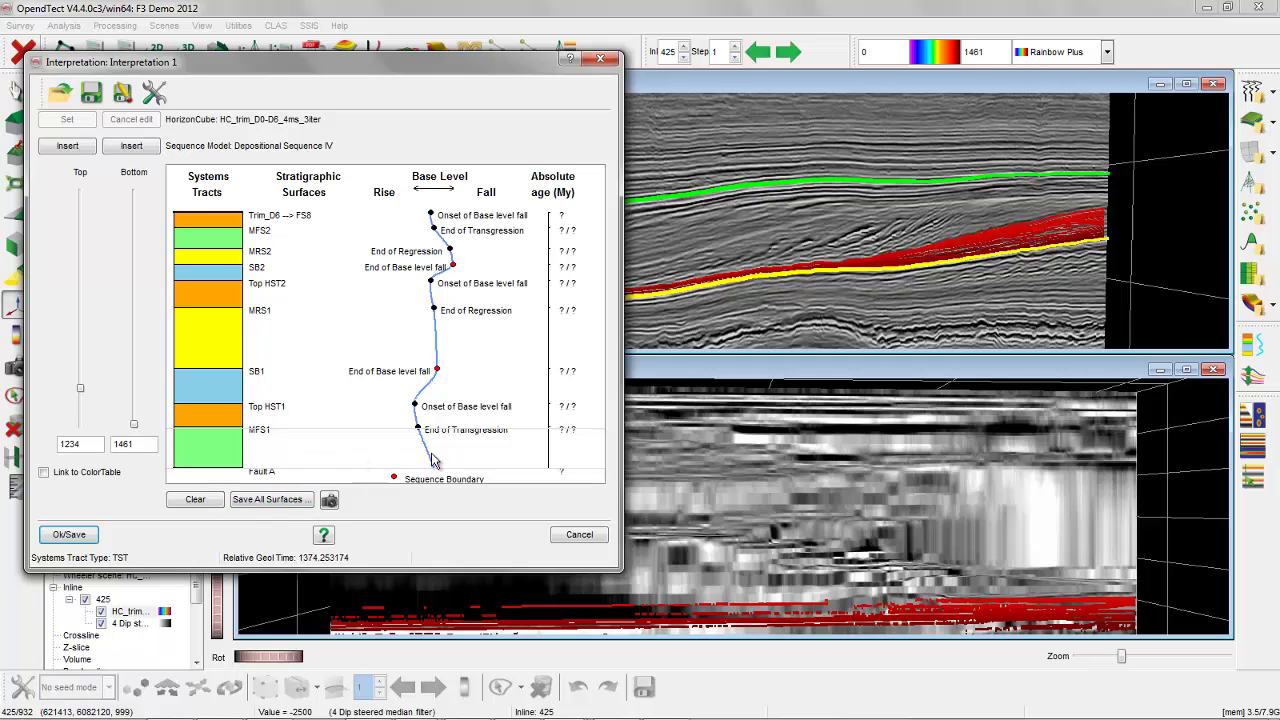
left_click(592, 538)
Step: On inline 425, replace HC_trim with the System display, then maximize Scene 1 and zoom in
left_click(100, 293)
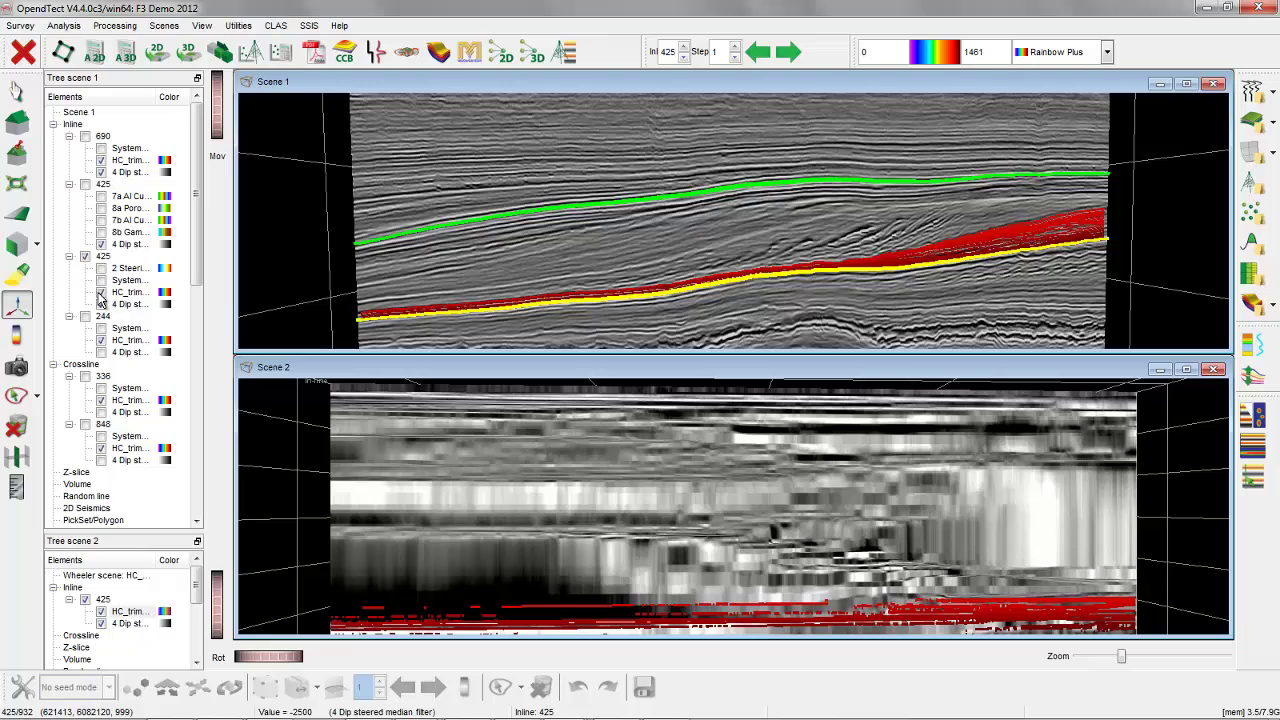
left_click(100, 281)
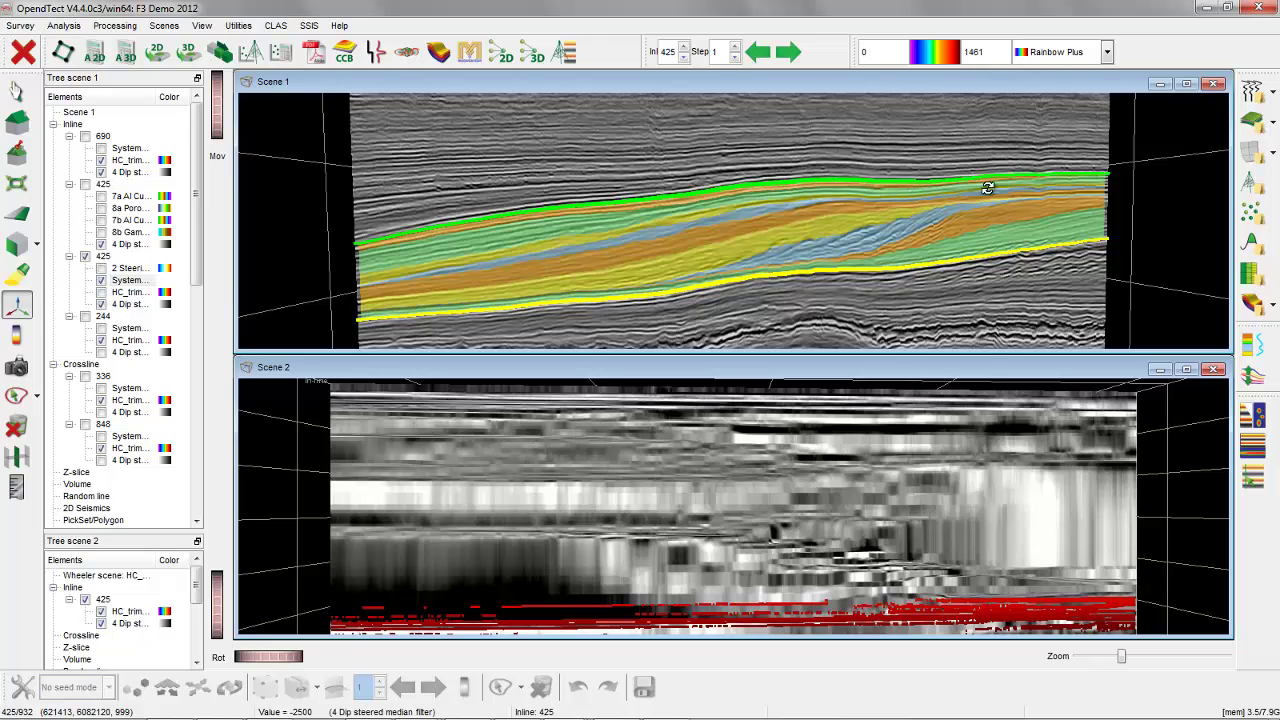
left_click(1186, 83)
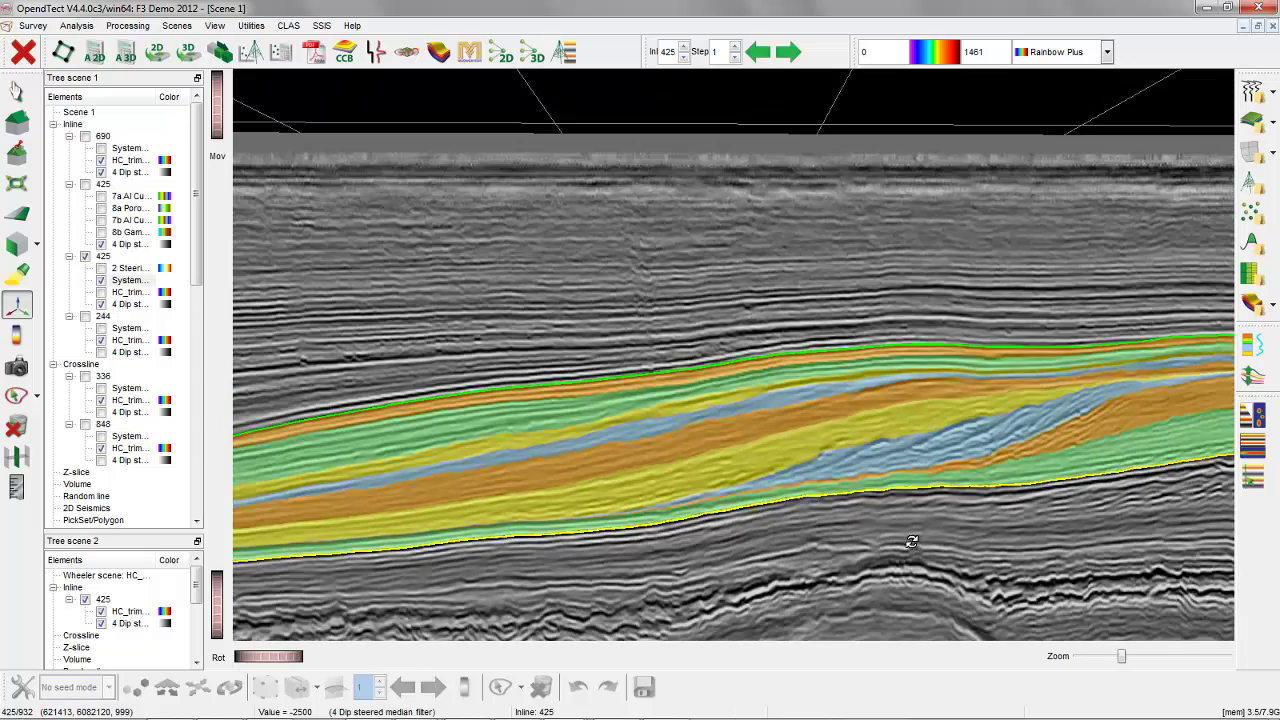
left_click_drag(911, 541, 957, 528)
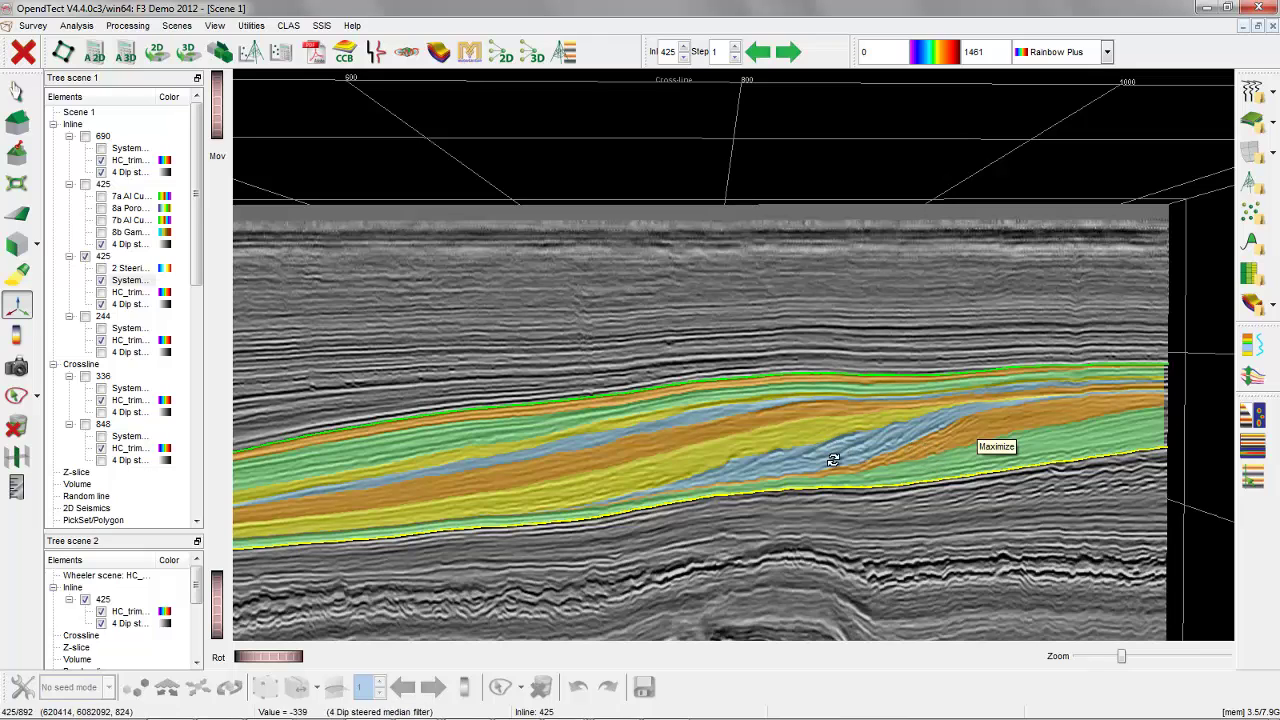
scroll(894, 443, "up", 2)
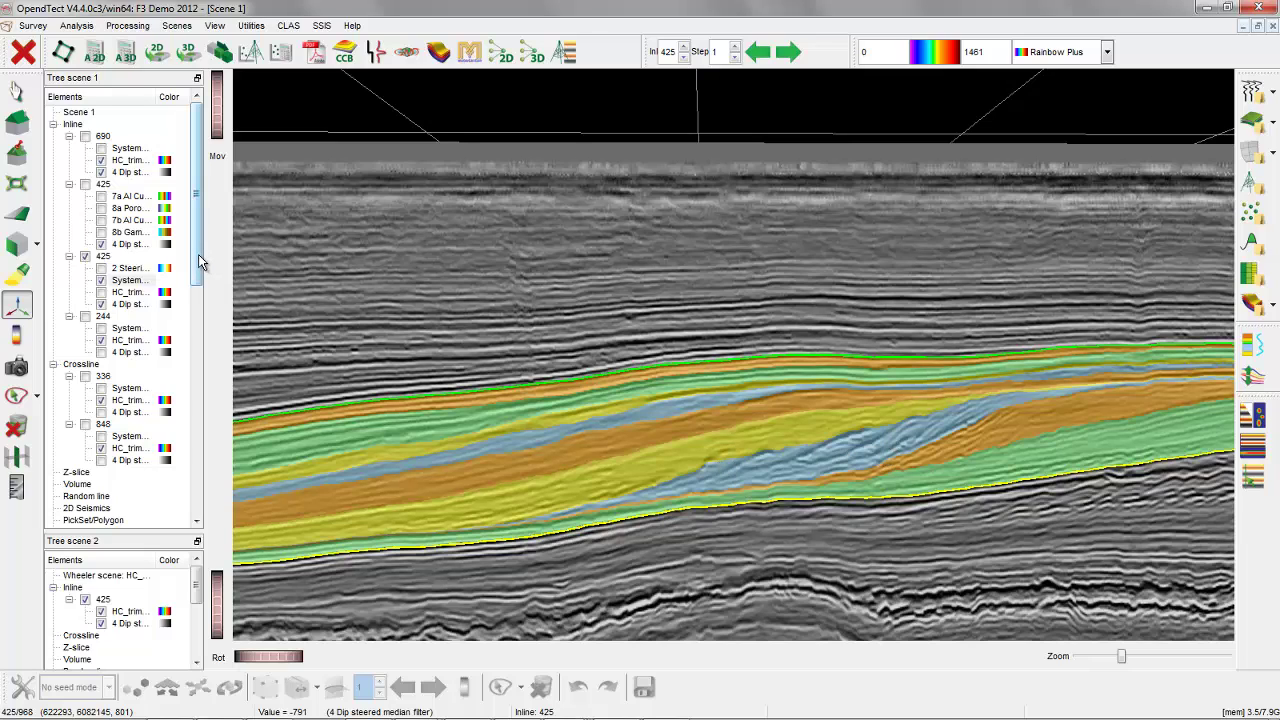
left_click_drag(195, 262, 195, 290)
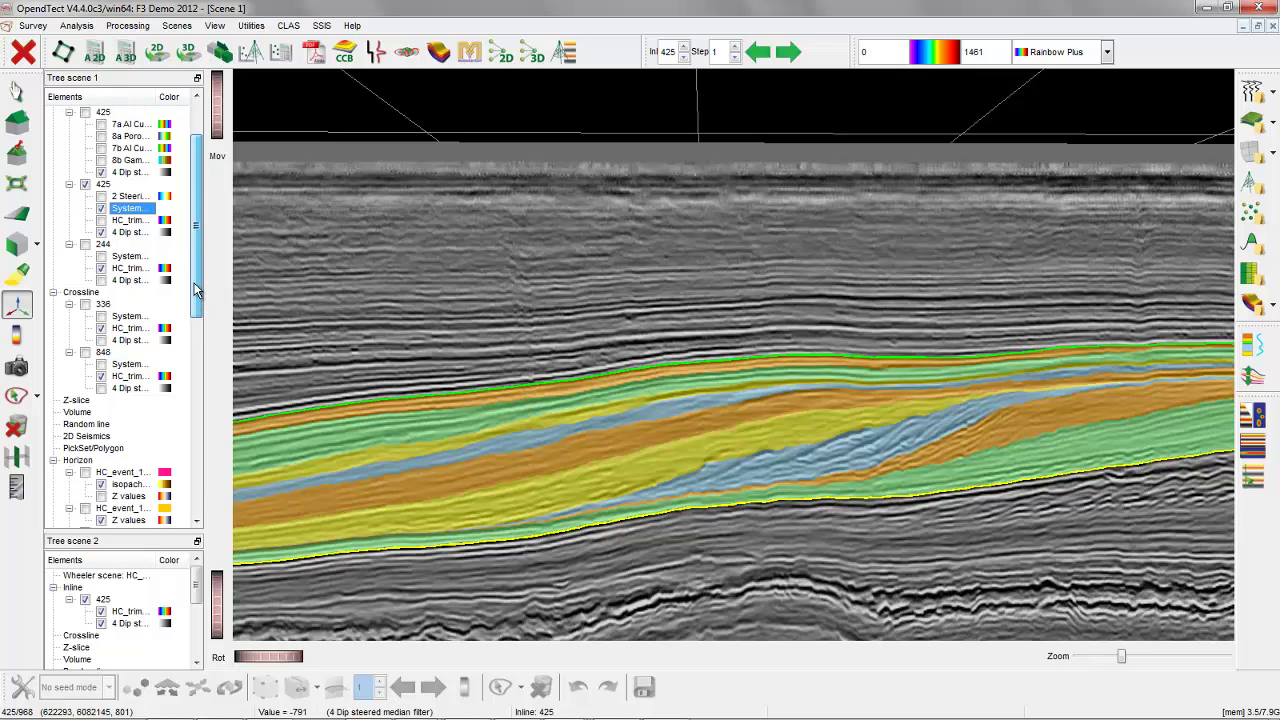
scroll(195, 290, "up", 1)
Step: Restore HC_trim on inline 425 and limit the HorizonCube slider to events 1005–1035
left_click(101, 220)
left_click(101, 232)
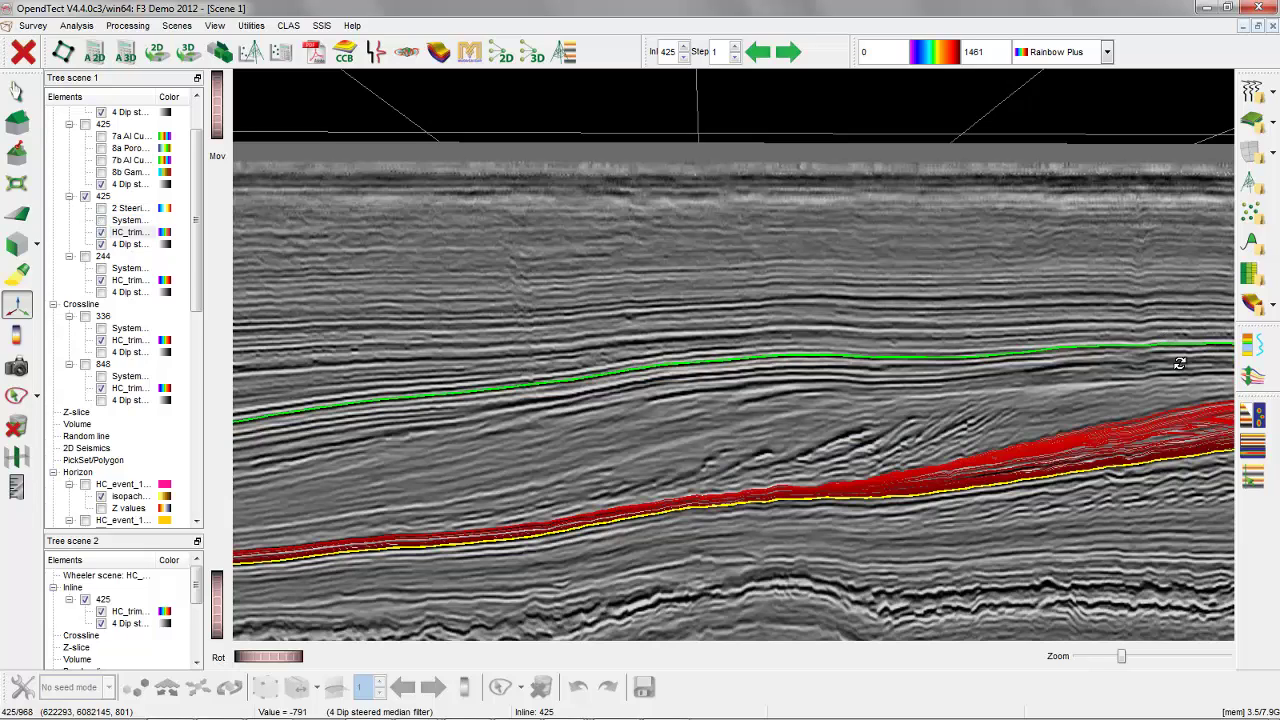
left_click(1252, 347)
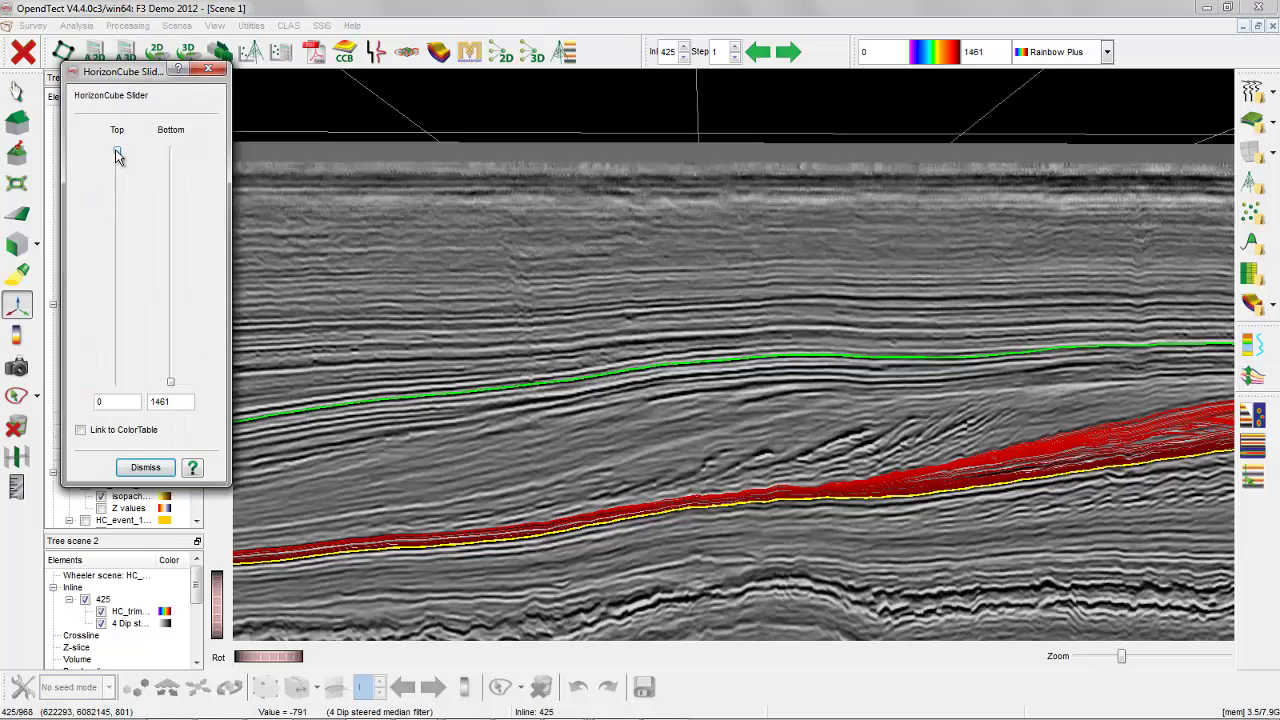
left_click_drag(117, 155, 123, 190)
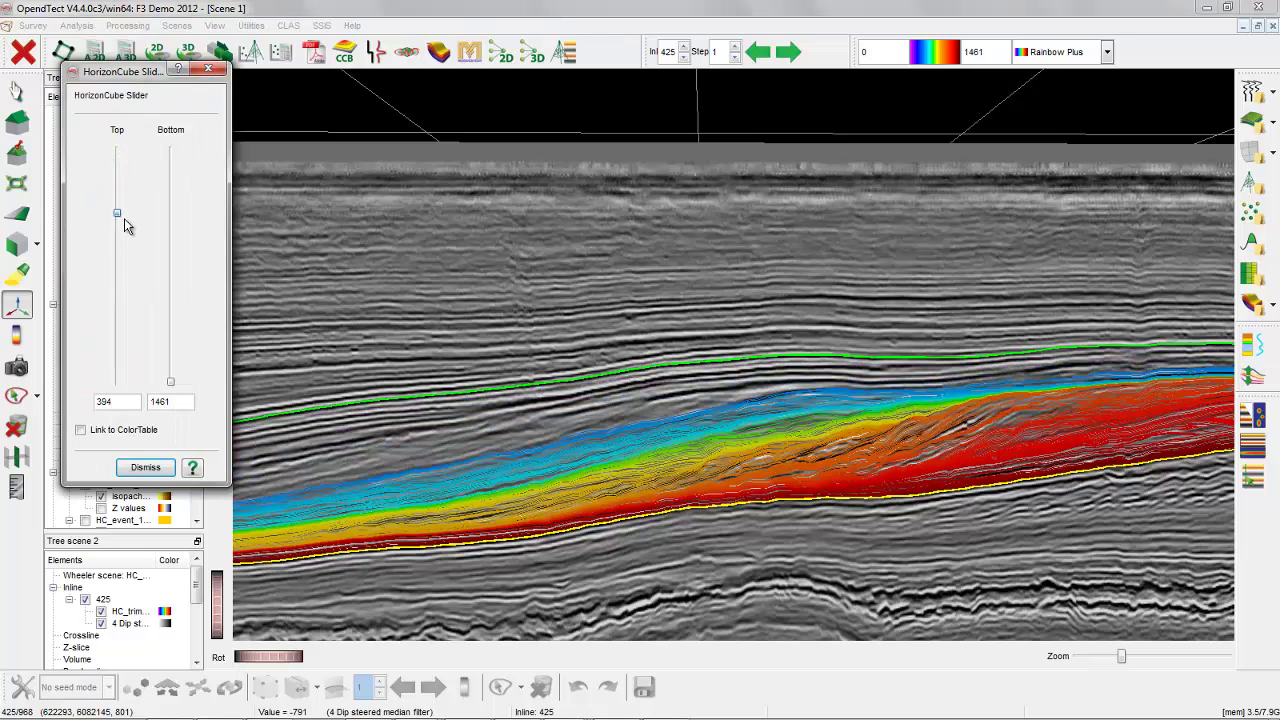
left_click_drag(125, 228, 127, 318)
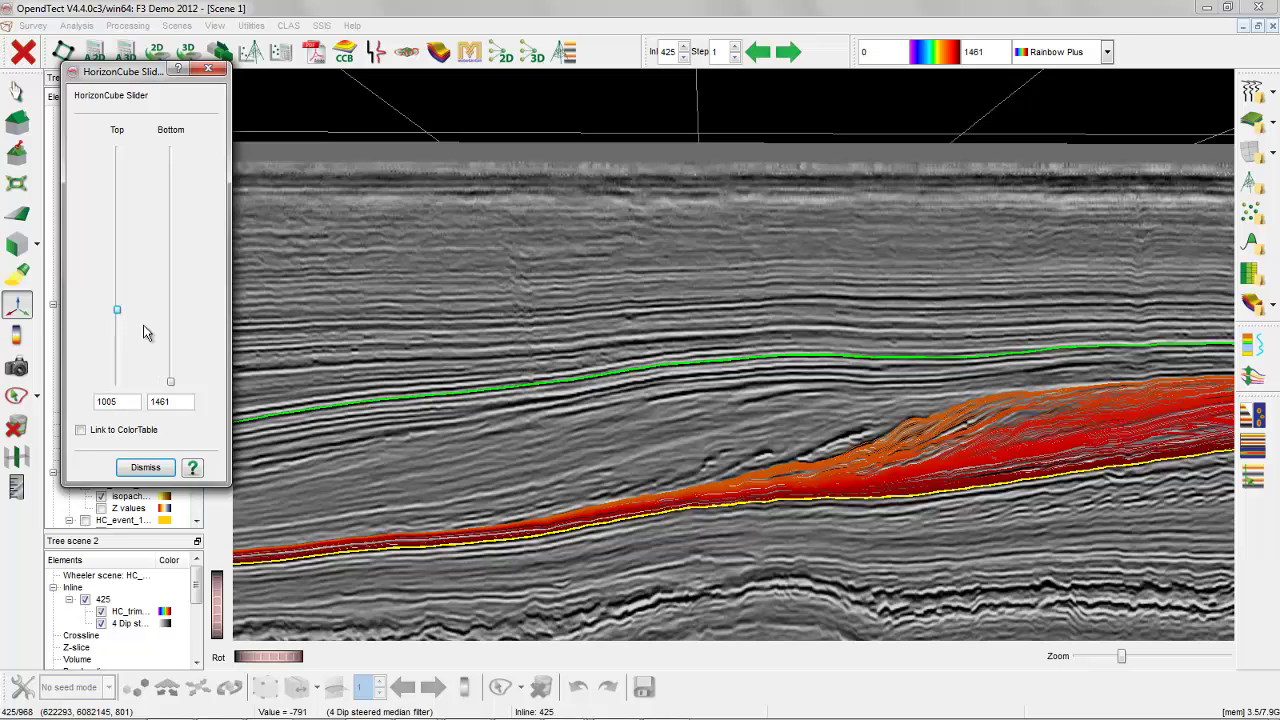
left_click_drag(172, 387, 176, 311)
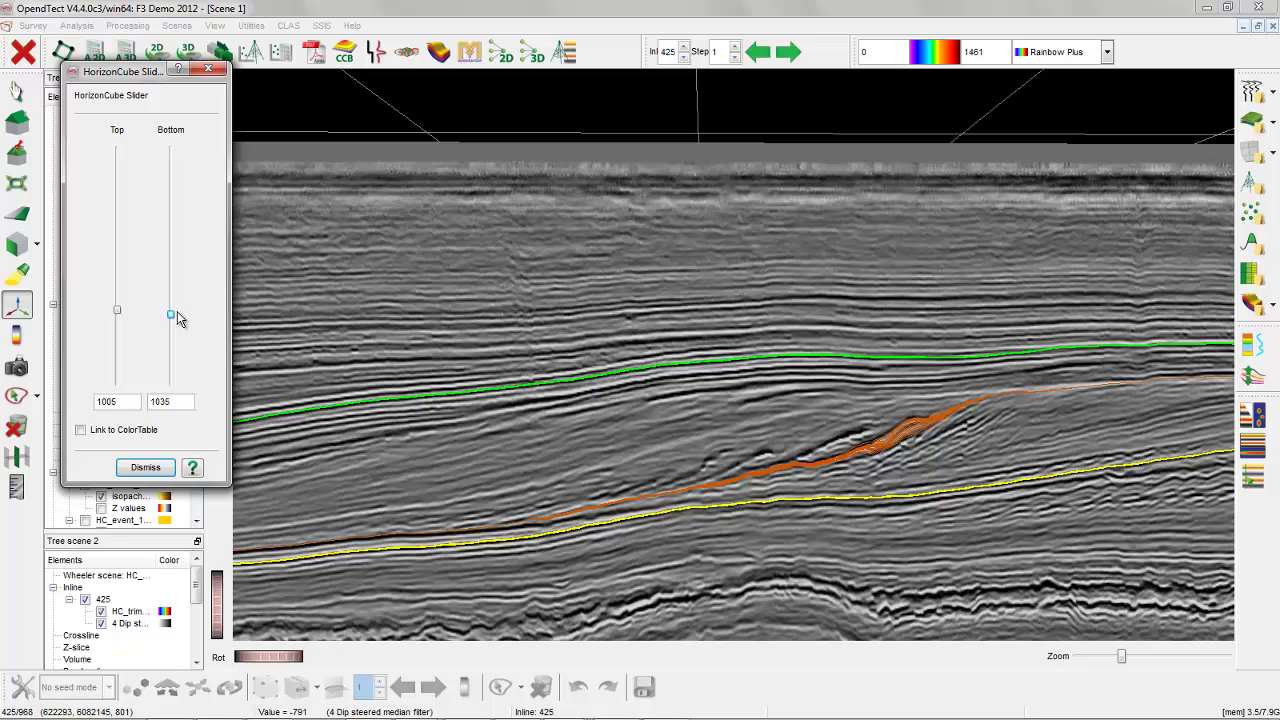
left_click(145, 467)
left_click_drag(198, 262, 201, 322)
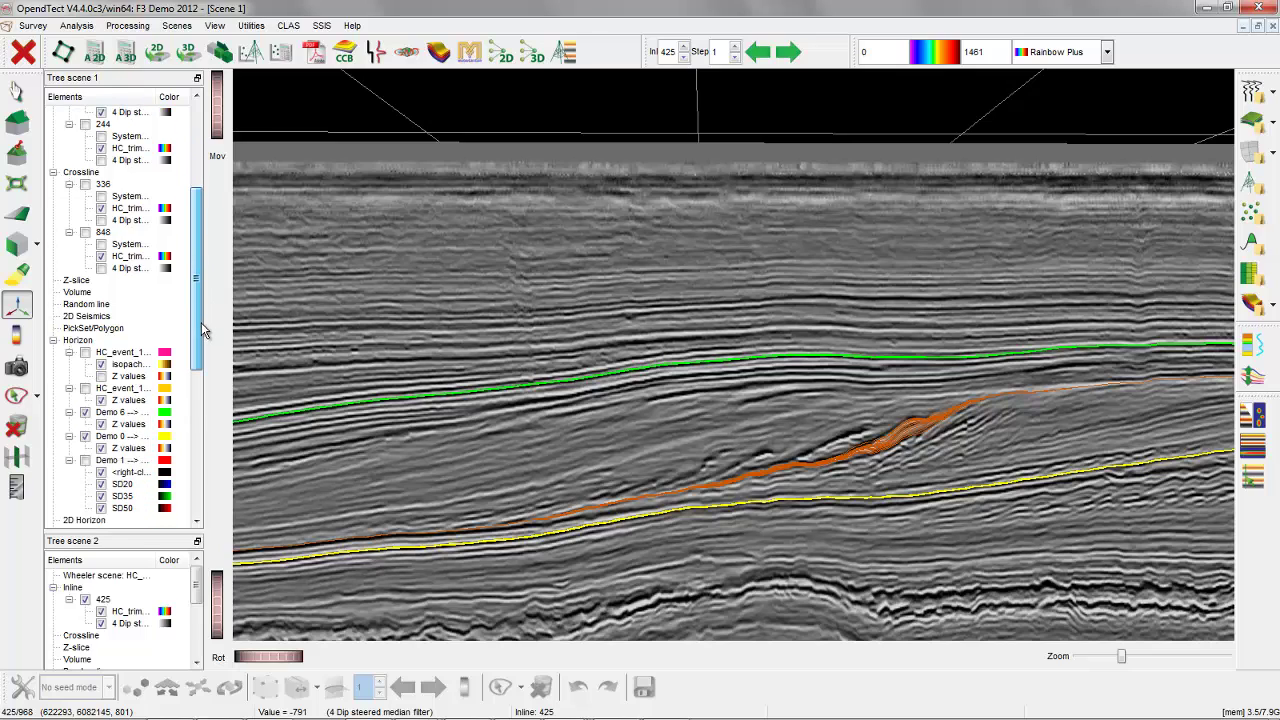
Step: Display the HC_event_1005 isopach horizon and the orange Slumps-4 body beneath inline 425
left_click(85, 352)
scroll(910, 366, "down", 4)
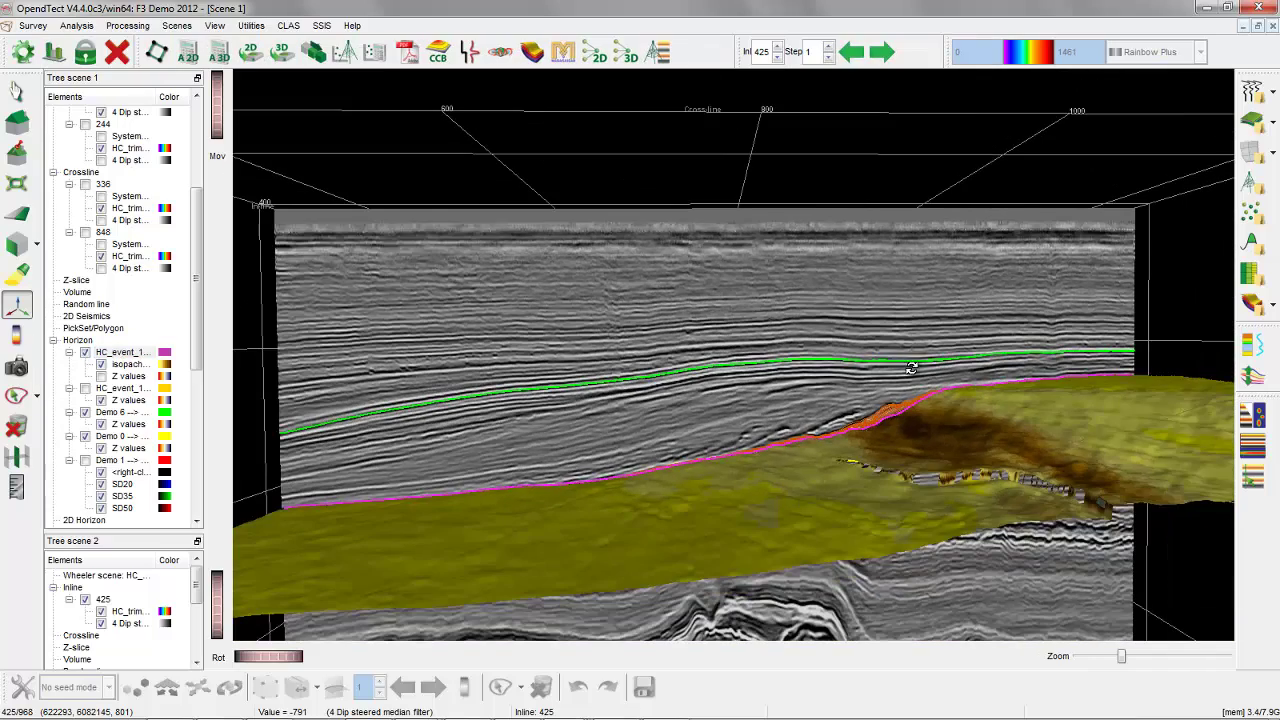
left_click_drag(912, 364, 879, 473)
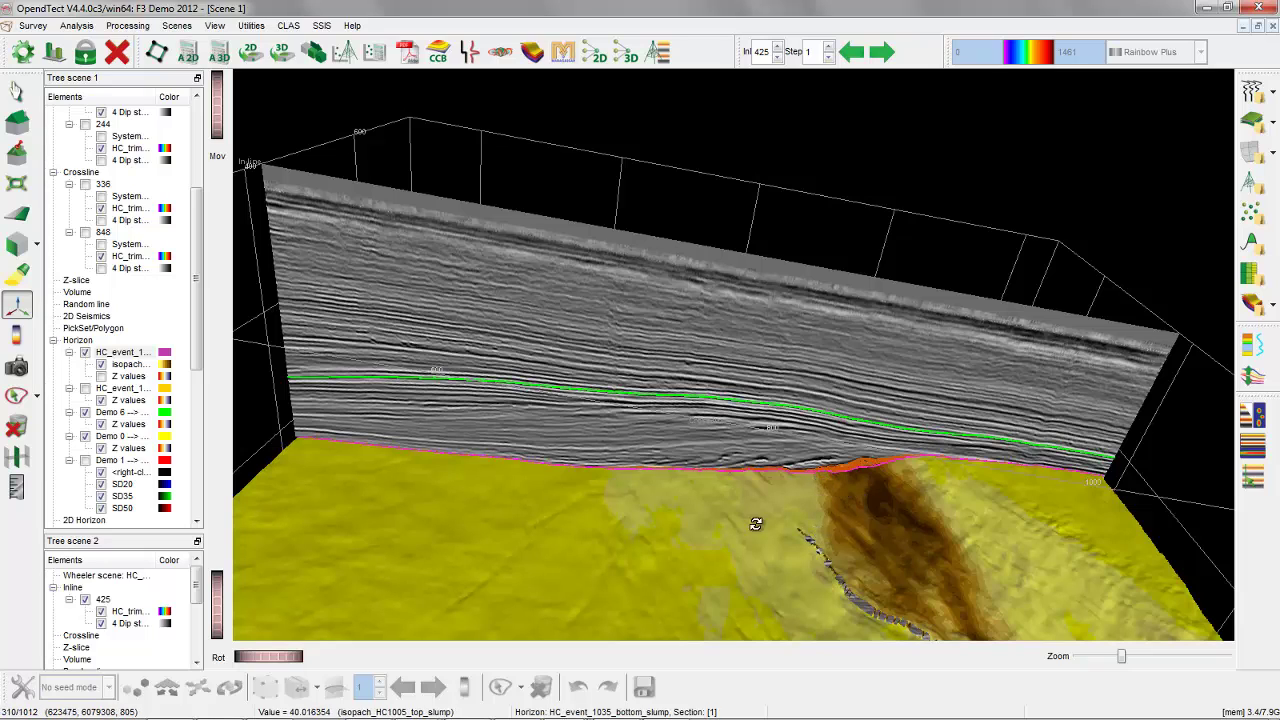
left_click(120, 352)
left_click_drag(197, 355, 191, 429)
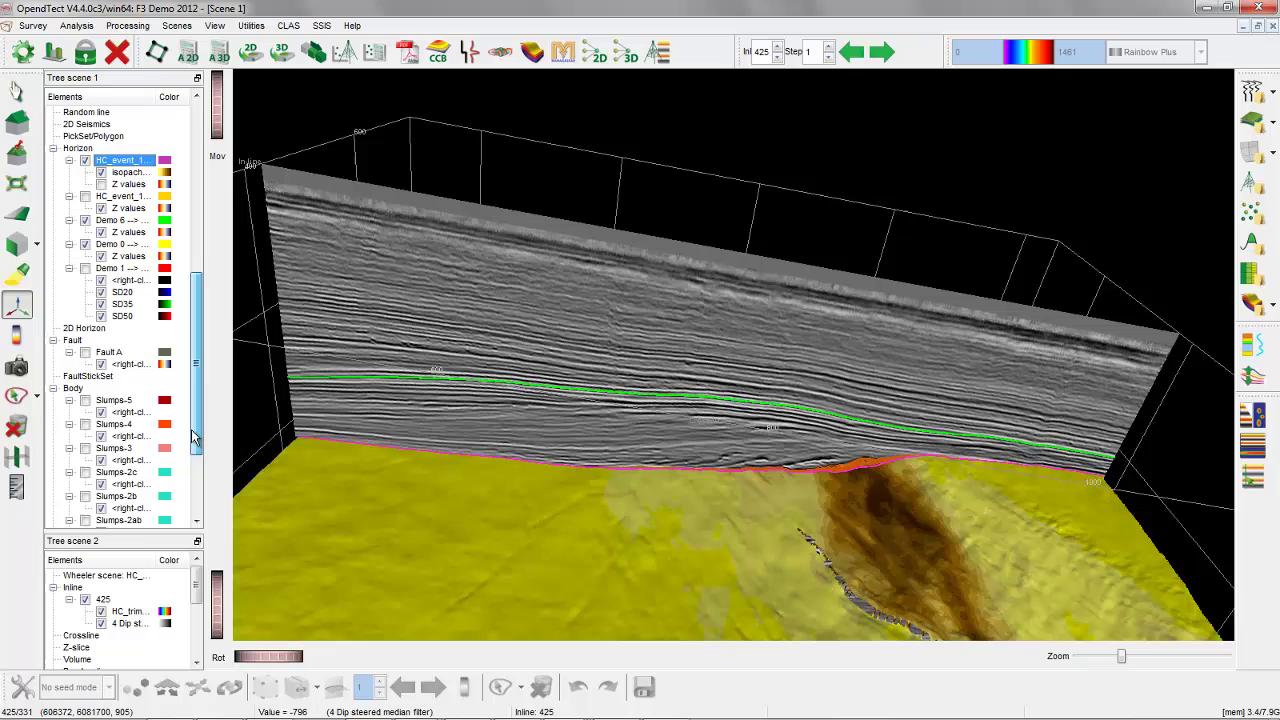
left_click(86, 425)
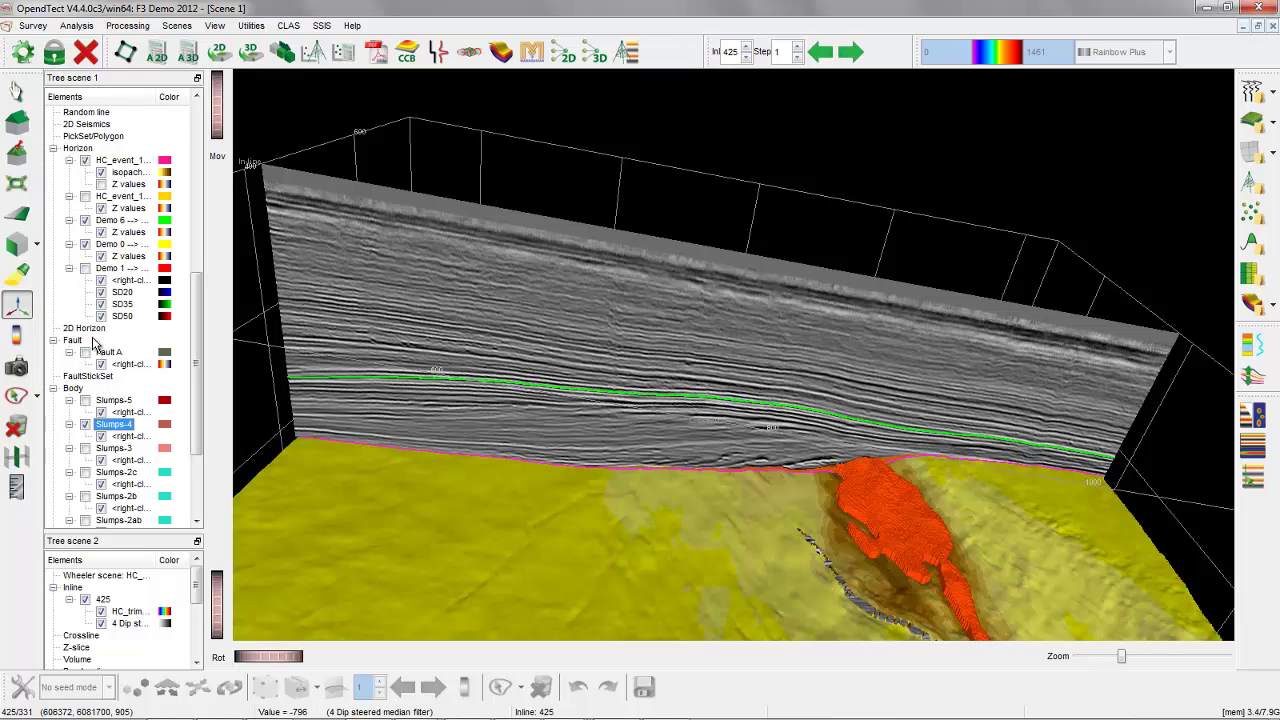
Step: Hide the HC_event_1005 horizon and show slump bodies Slumps-5 through Slumps-1
left_click(85, 161)
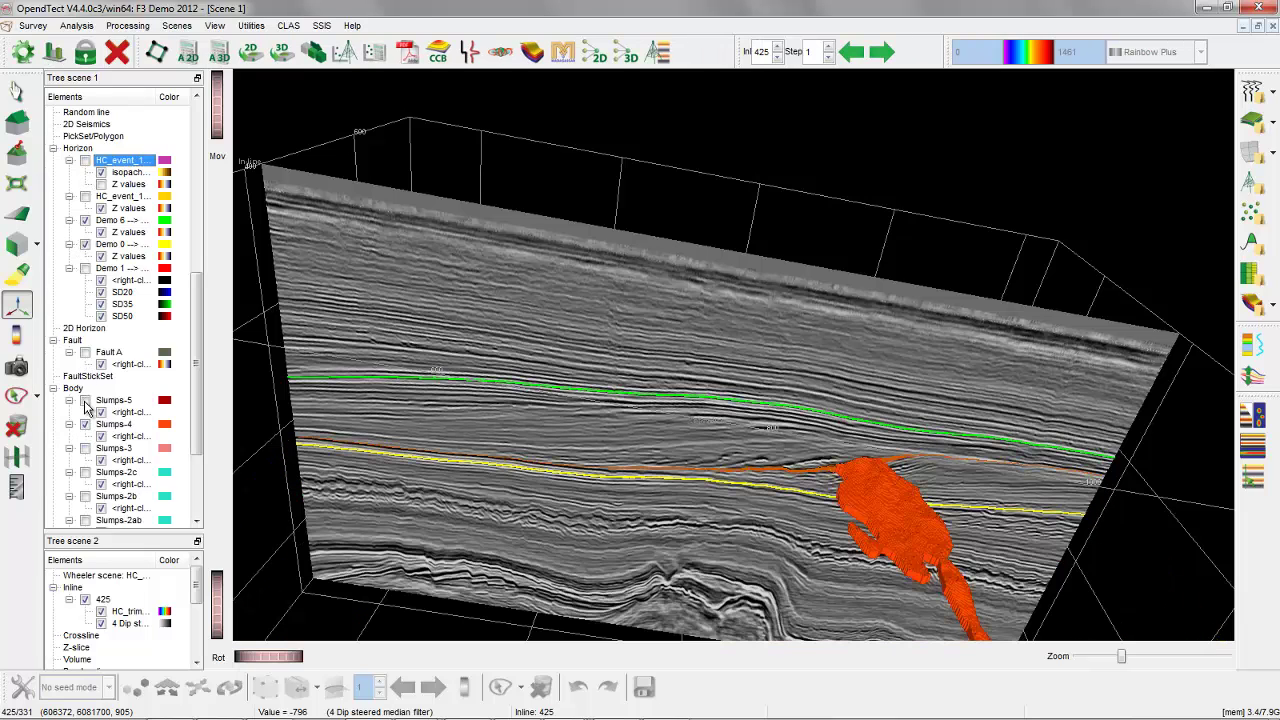
left_click(85, 400)
left_click(85, 448)
left_click(85, 472)
left_click(85, 496)
scroll(86, 490, "down", 1)
left_click(85, 484)
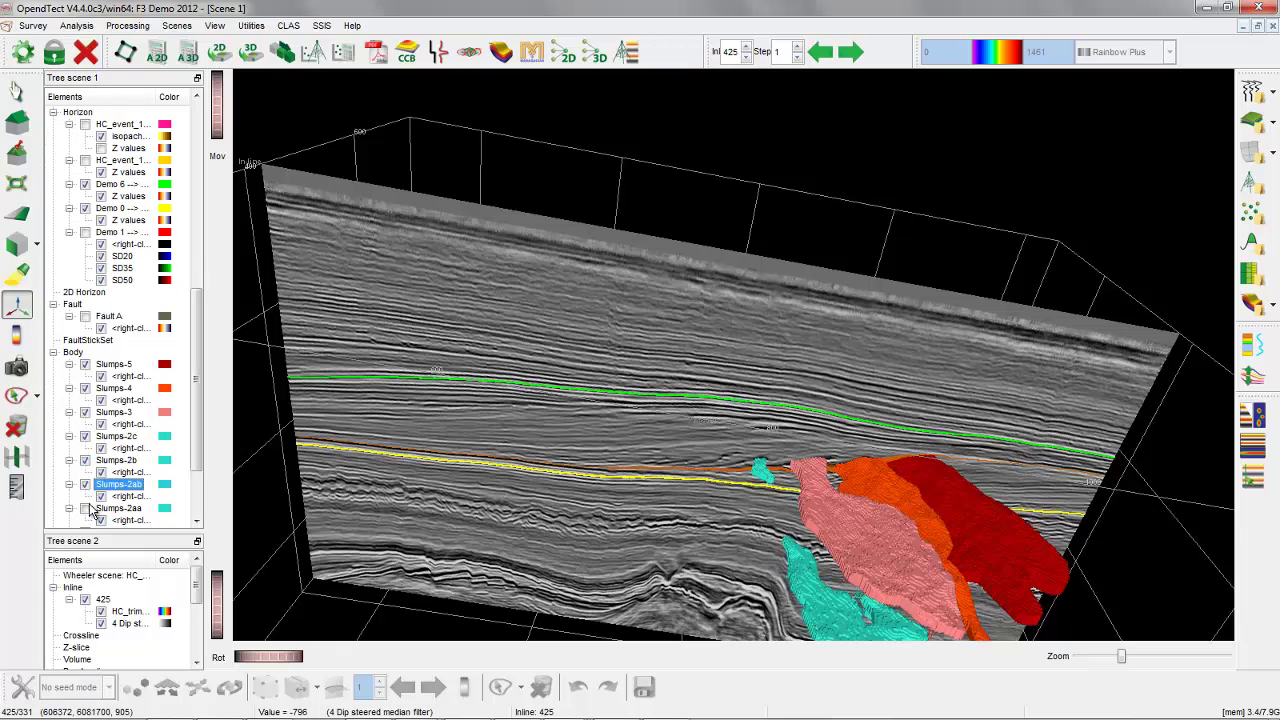
left_click(85, 508)
scroll(98, 490, "down", 2)
left_click(85, 460)
left_click_drag(957, 460, 284, 351)
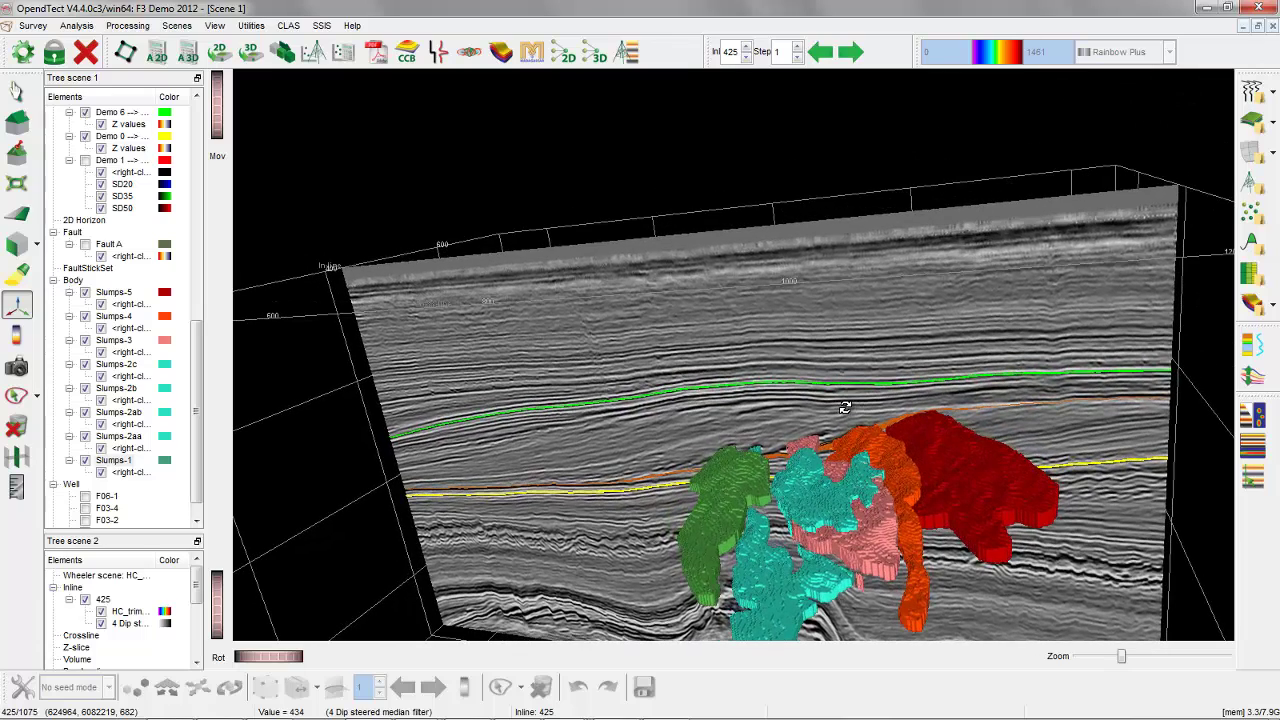
Step: Hide all slump bodies again, from Slumps-5 down to Slumps-1
left_click(85, 292)
left_click(85, 316)
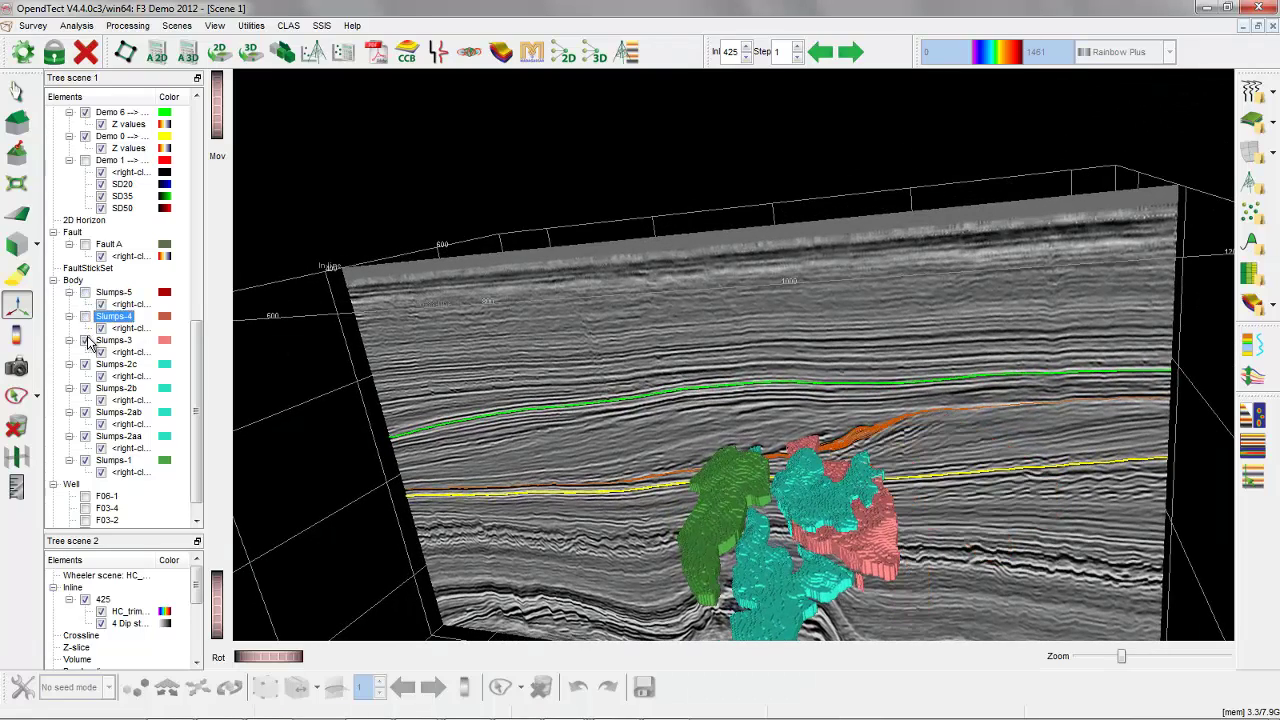
left_click(85, 340)
left_click(85, 364)
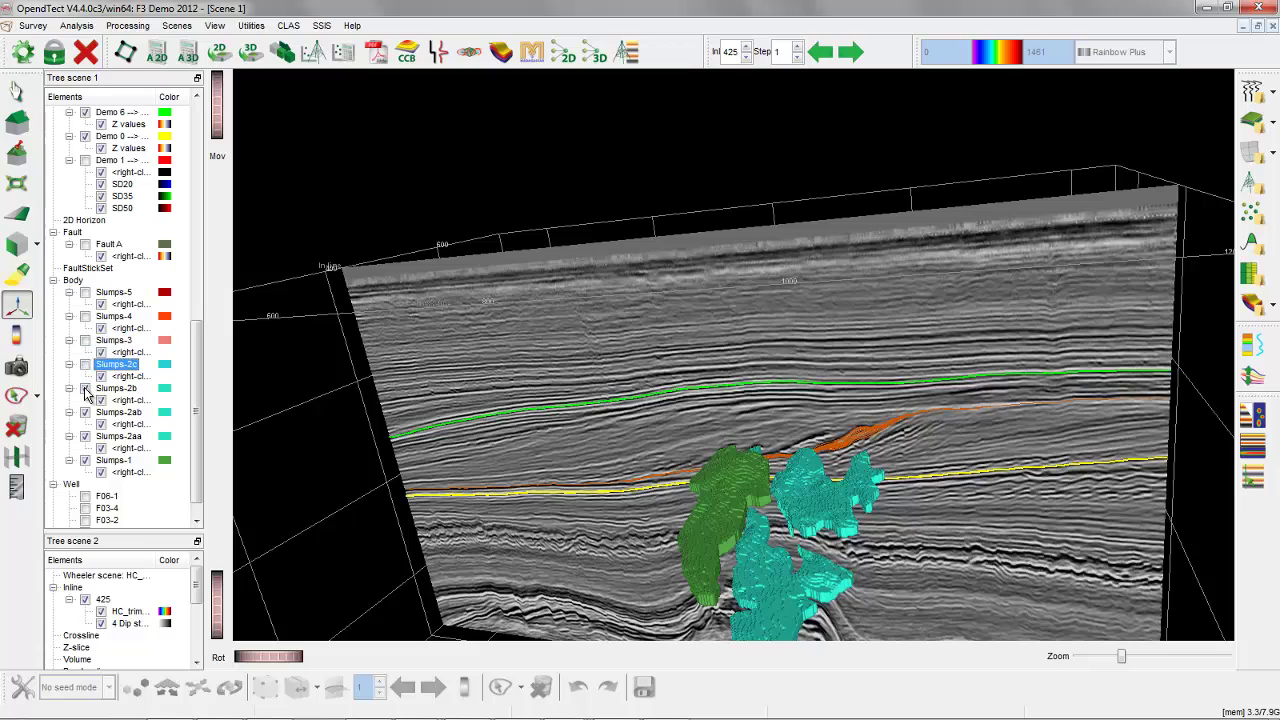
left_click(85, 388)
left_click(85, 412)
left_click(85, 436)
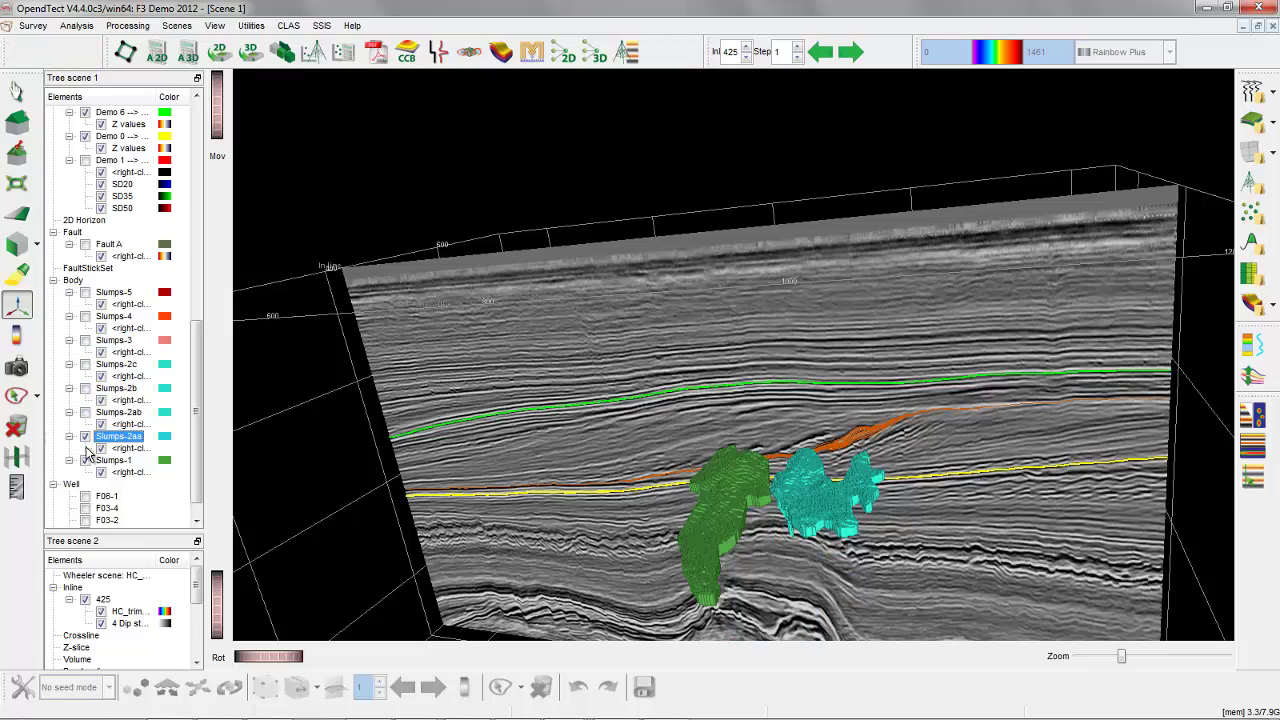
left_click(85, 460)
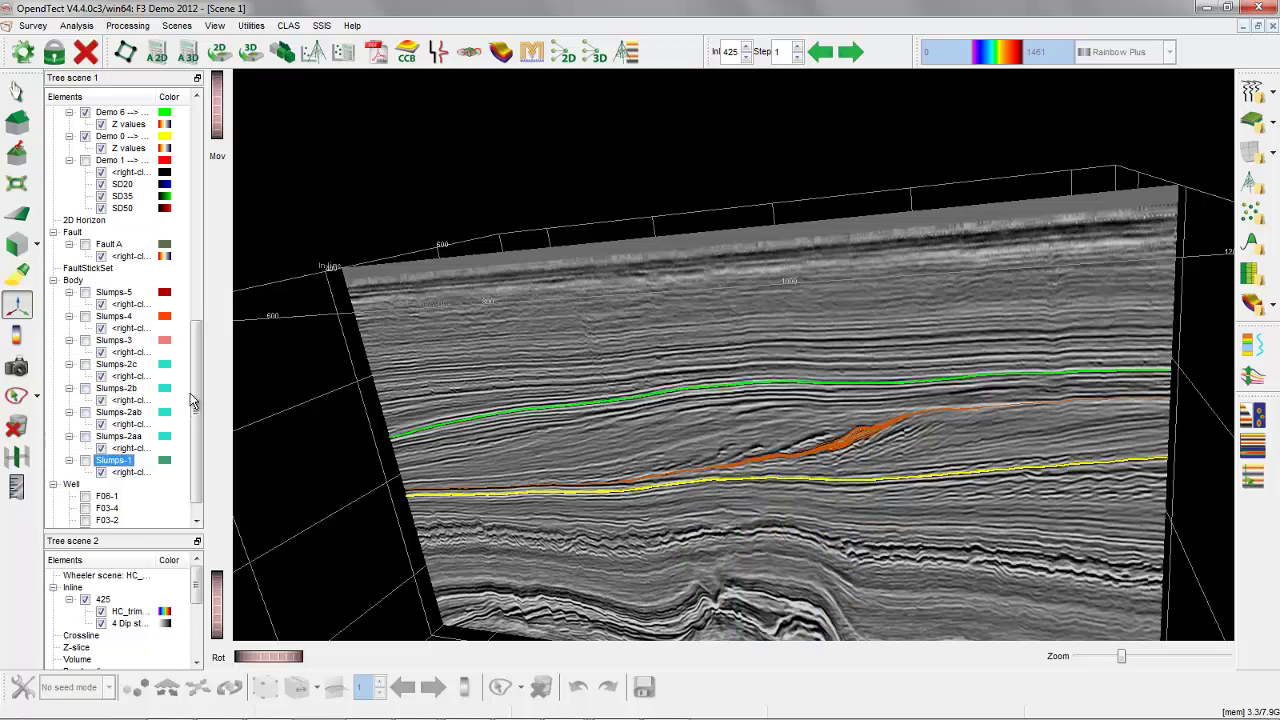
left_click_drag(196, 376, 196, 172)
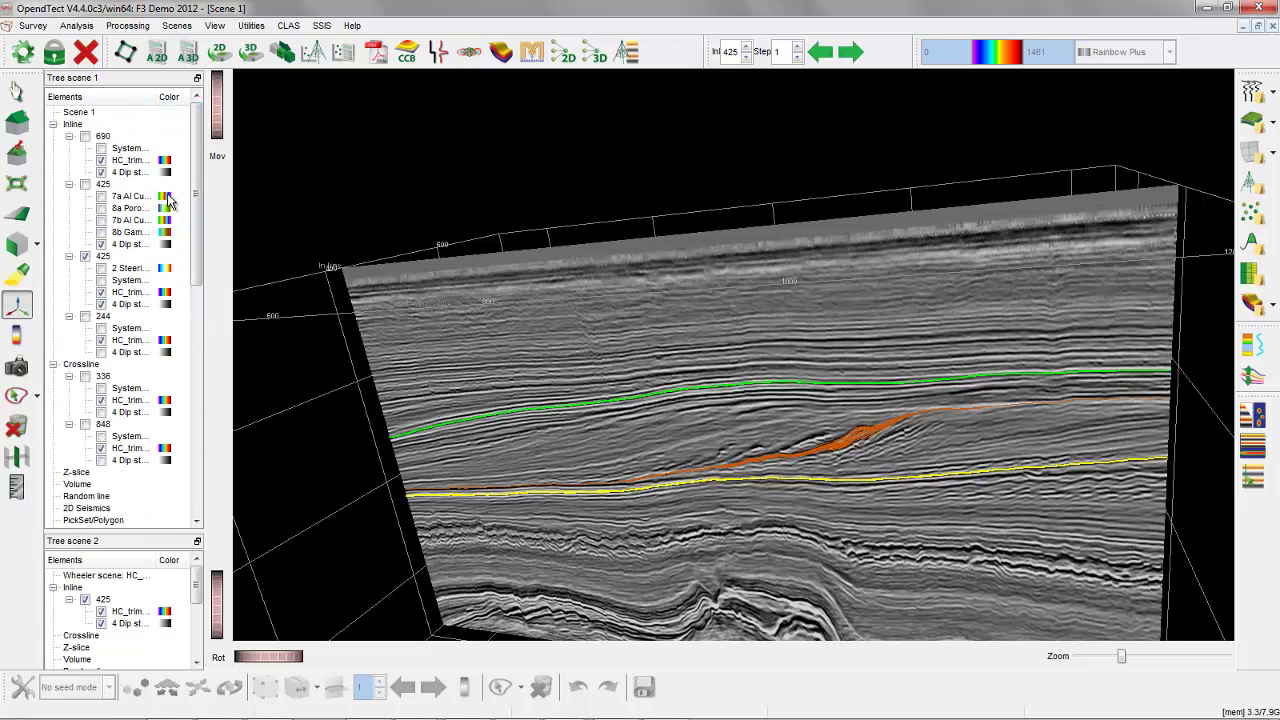
Step: Hide the second Inline 425 and display wells F06-1, F03-4, F03-2 and F02-1
left_click(85, 257)
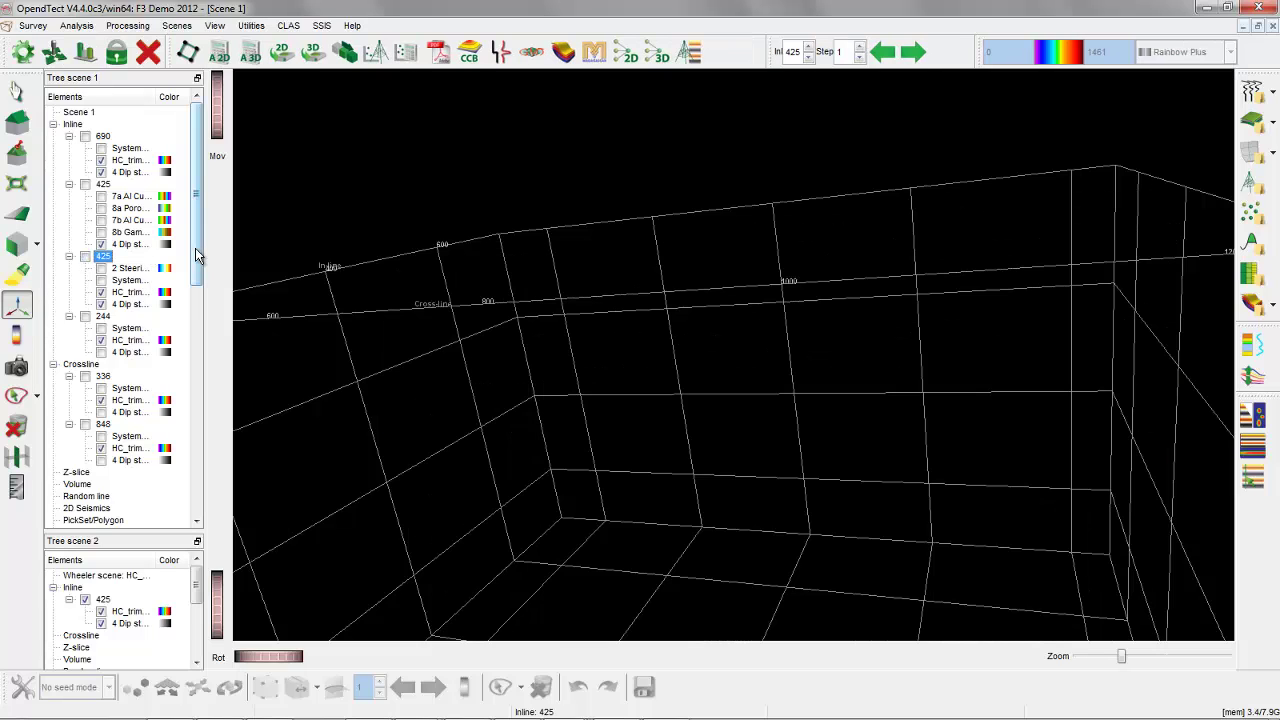
left_click_drag(195, 248, 196, 503)
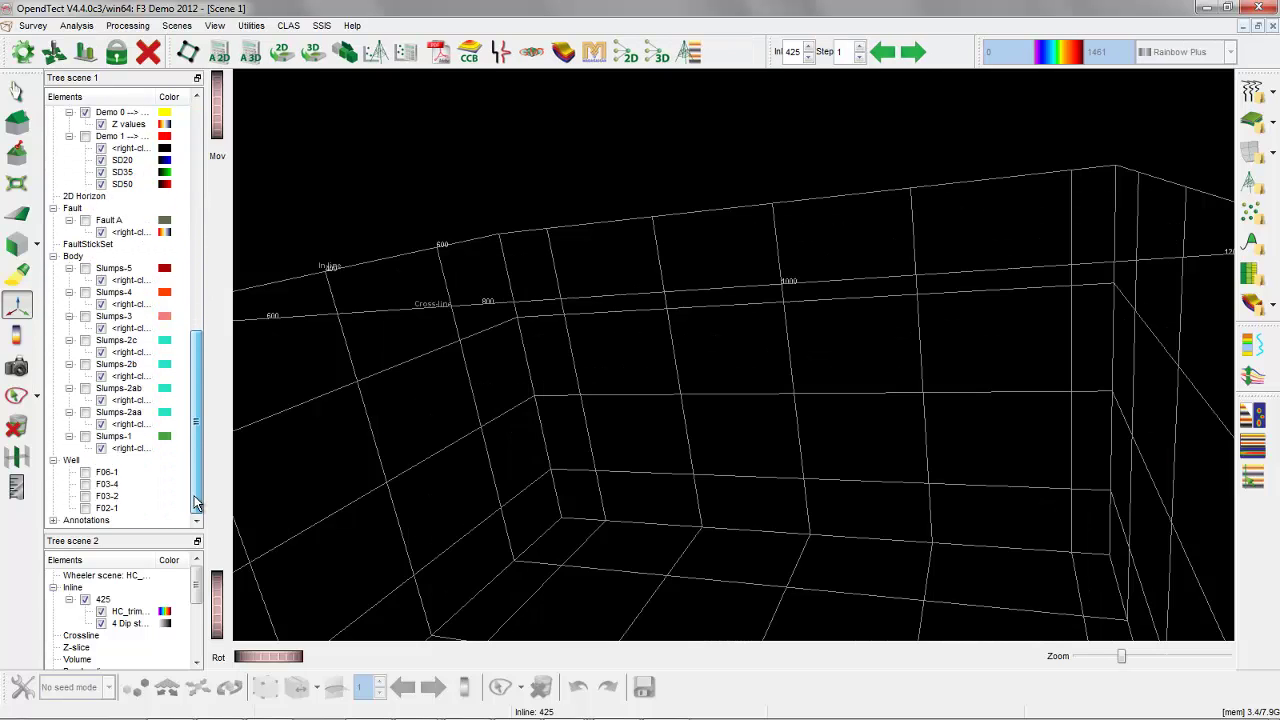
left_click(85, 472)
left_click(85, 484)
left_click(85, 496)
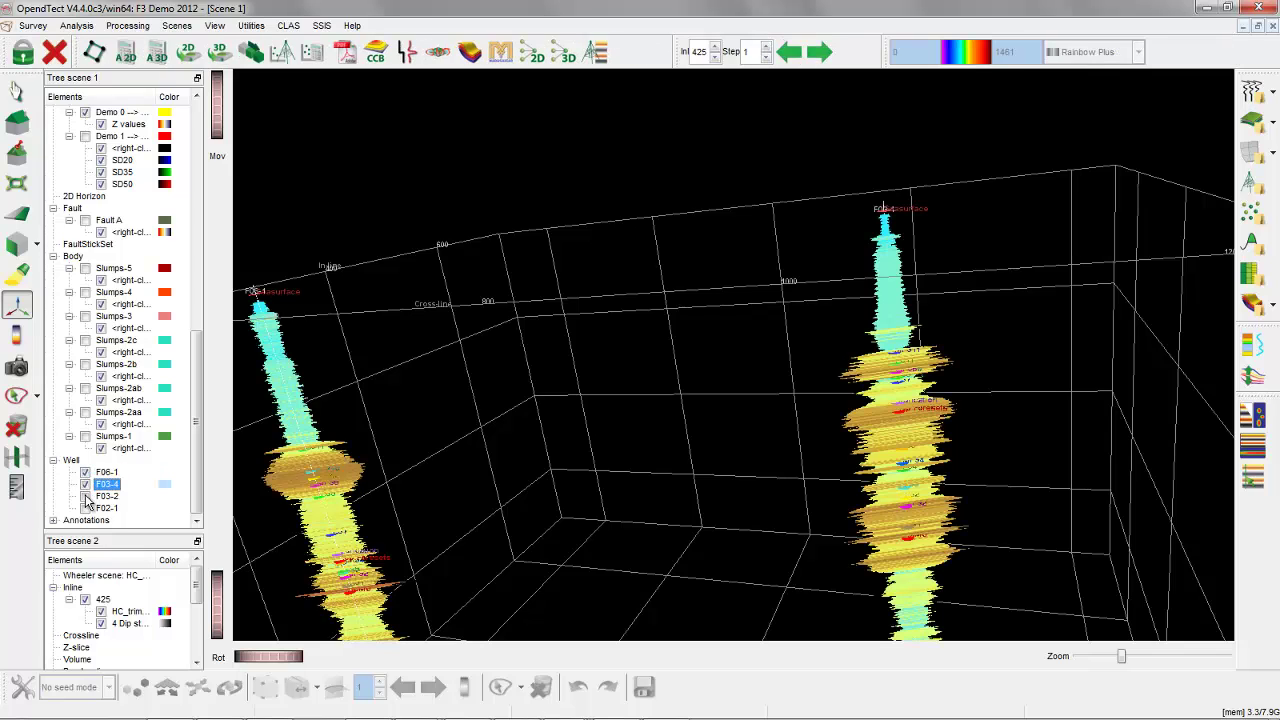
left_click(85, 508)
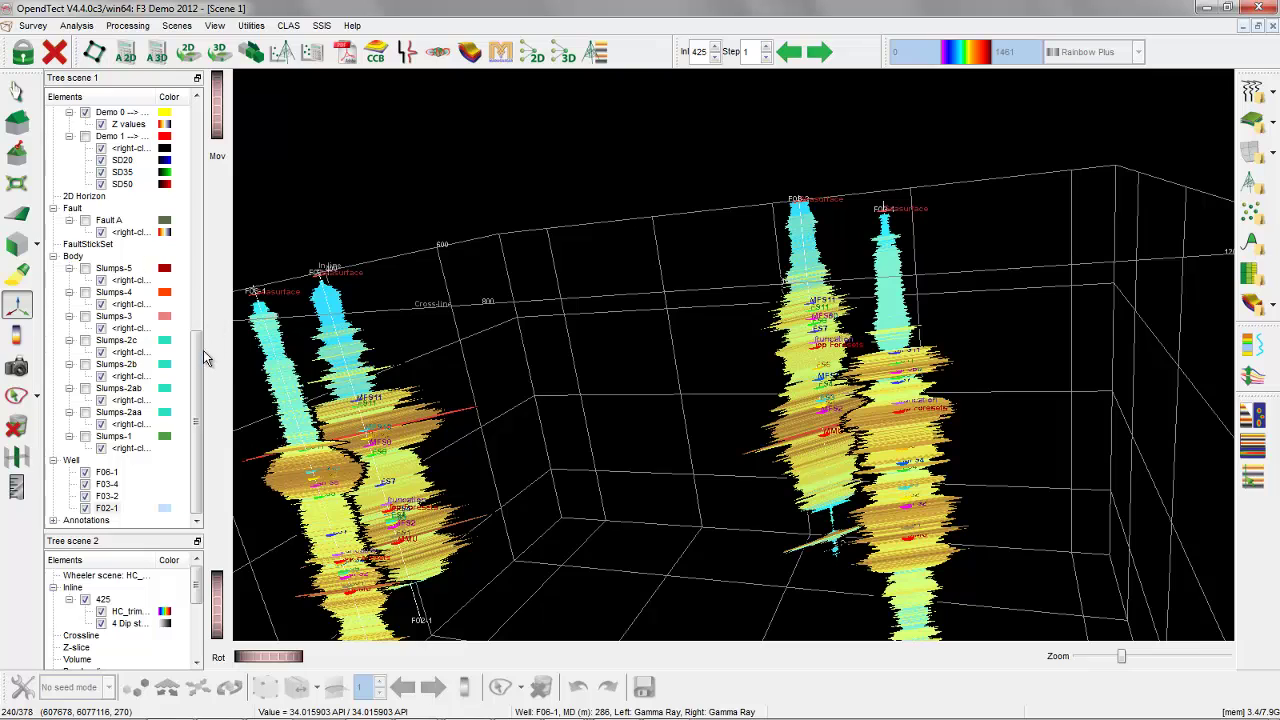
scroll(193, 263, "up", 1)
scroll(193, 263, "up", 15)
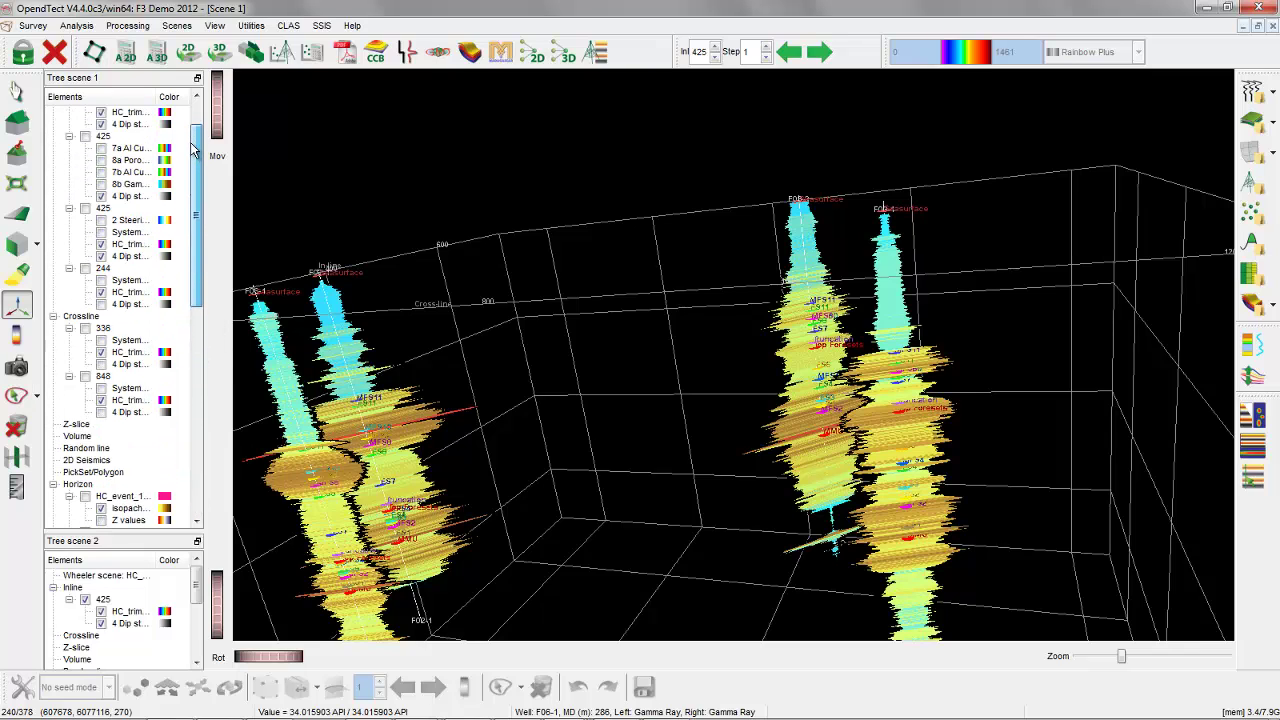
scroll(193, 148, "up", 1)
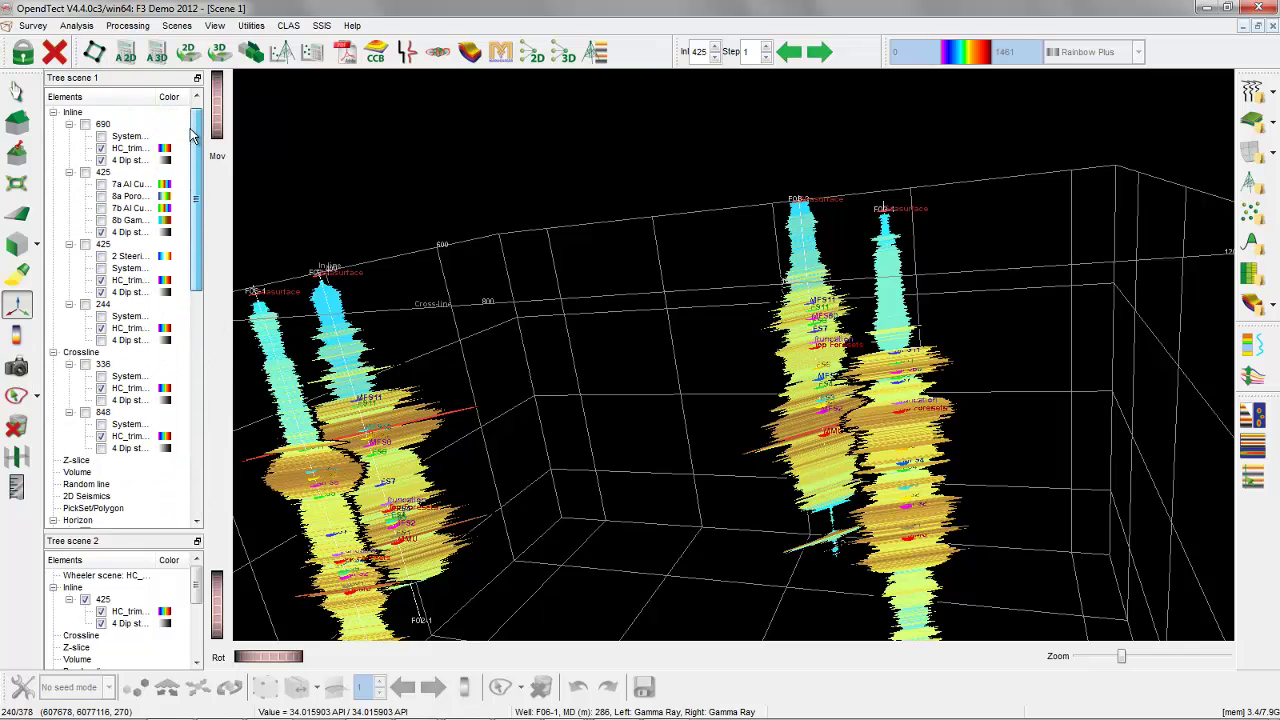
Step: Re-show inline 425 with the 8b Gamma attribute overlay and orient the view toward it
left_click(85, 173)
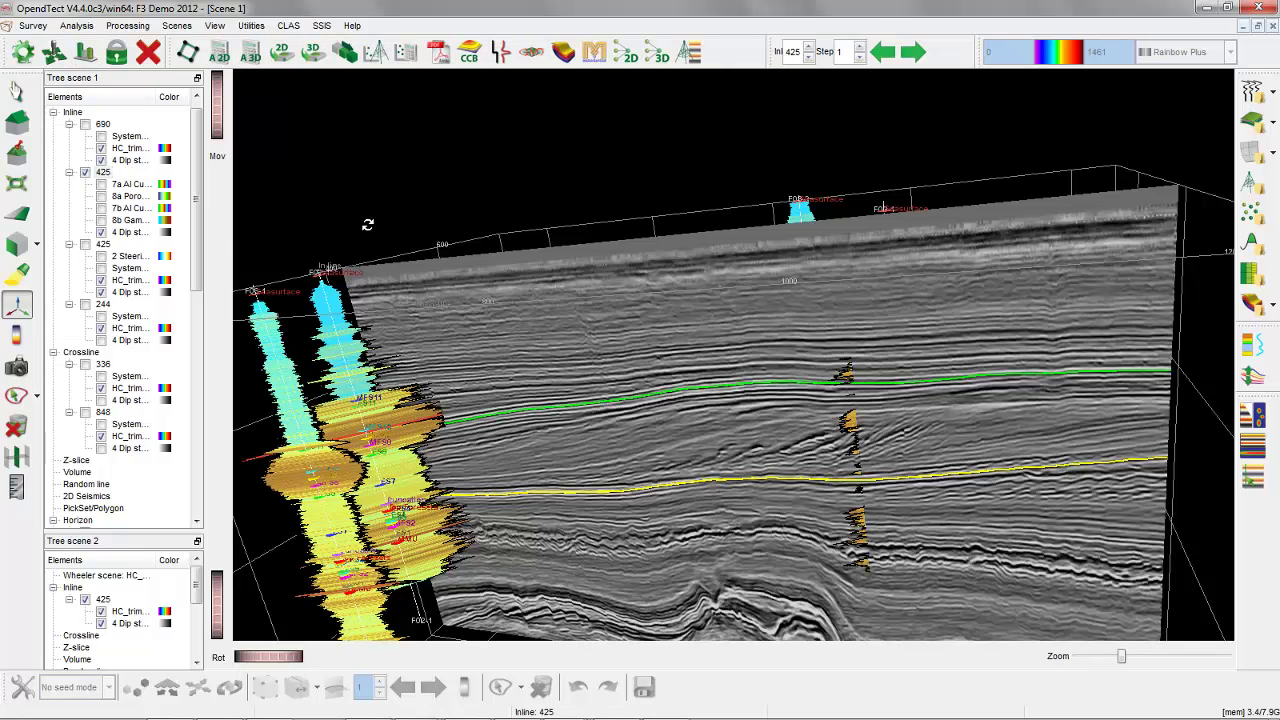
left_click(100, 221)
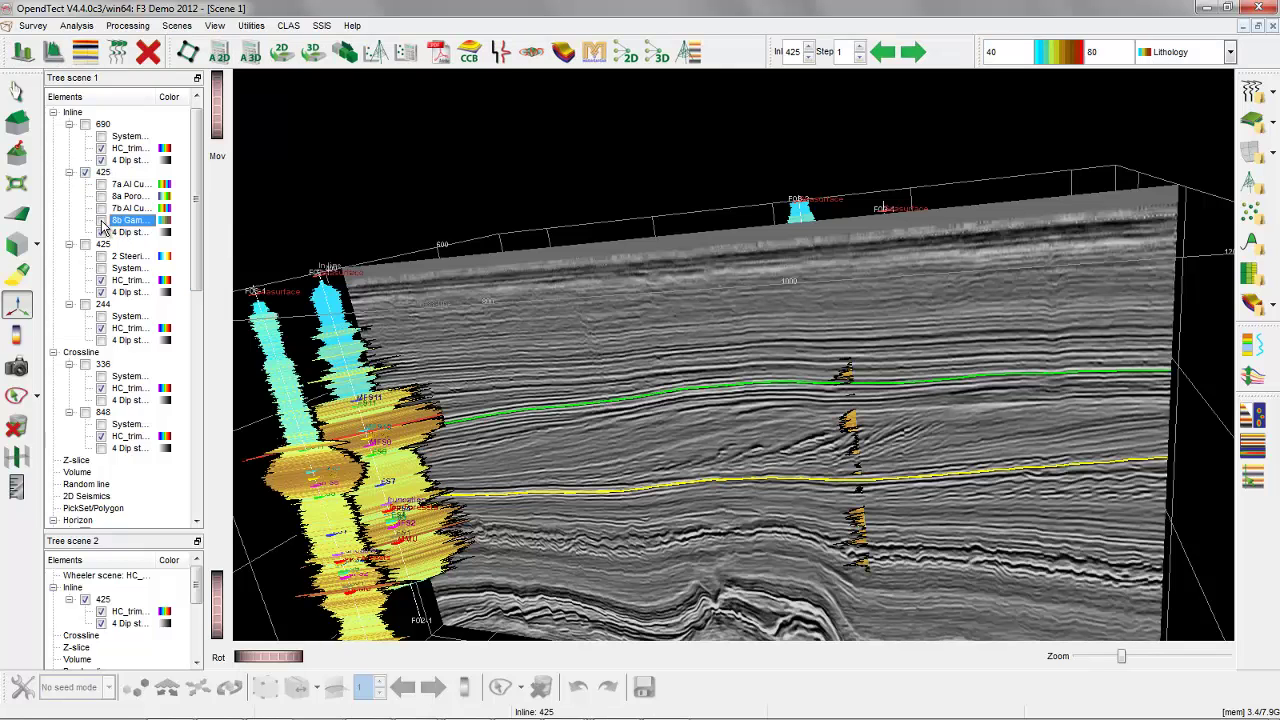
scroll(750, 435, "up", 3)
left_click_drag(750, 435, 593, 432)
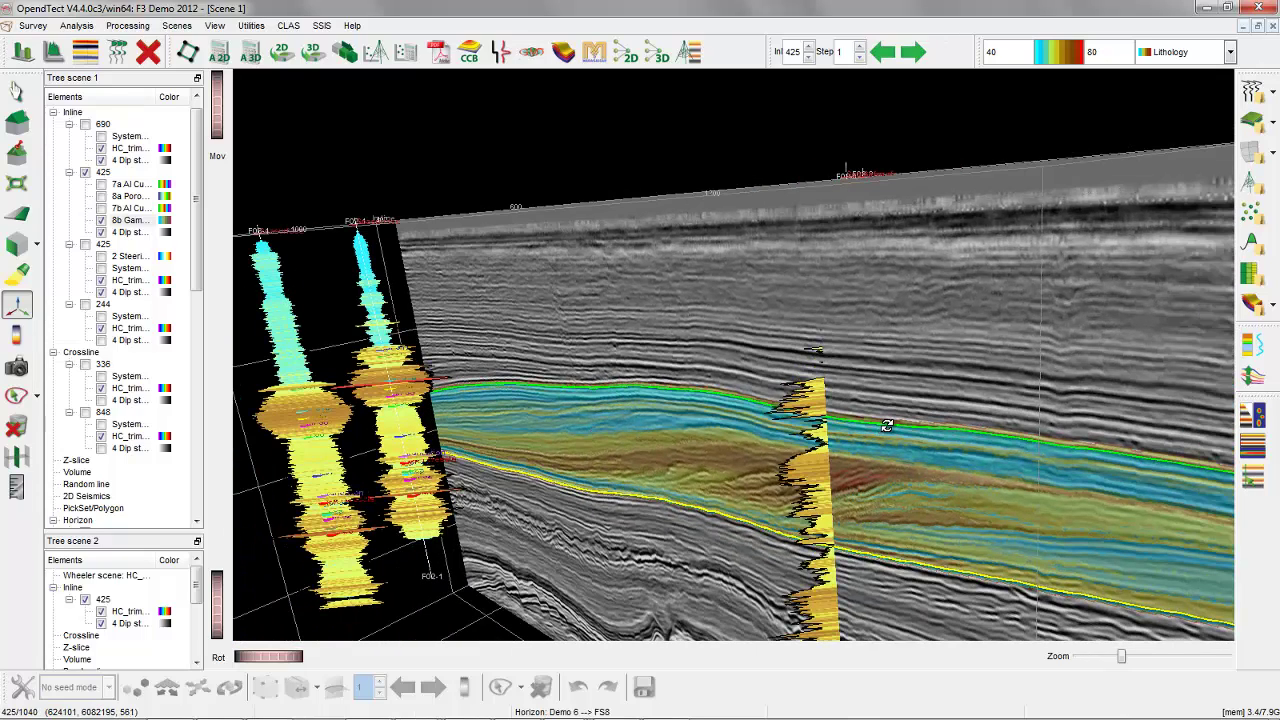
middle_click_drag(887, 417, 865, 366)
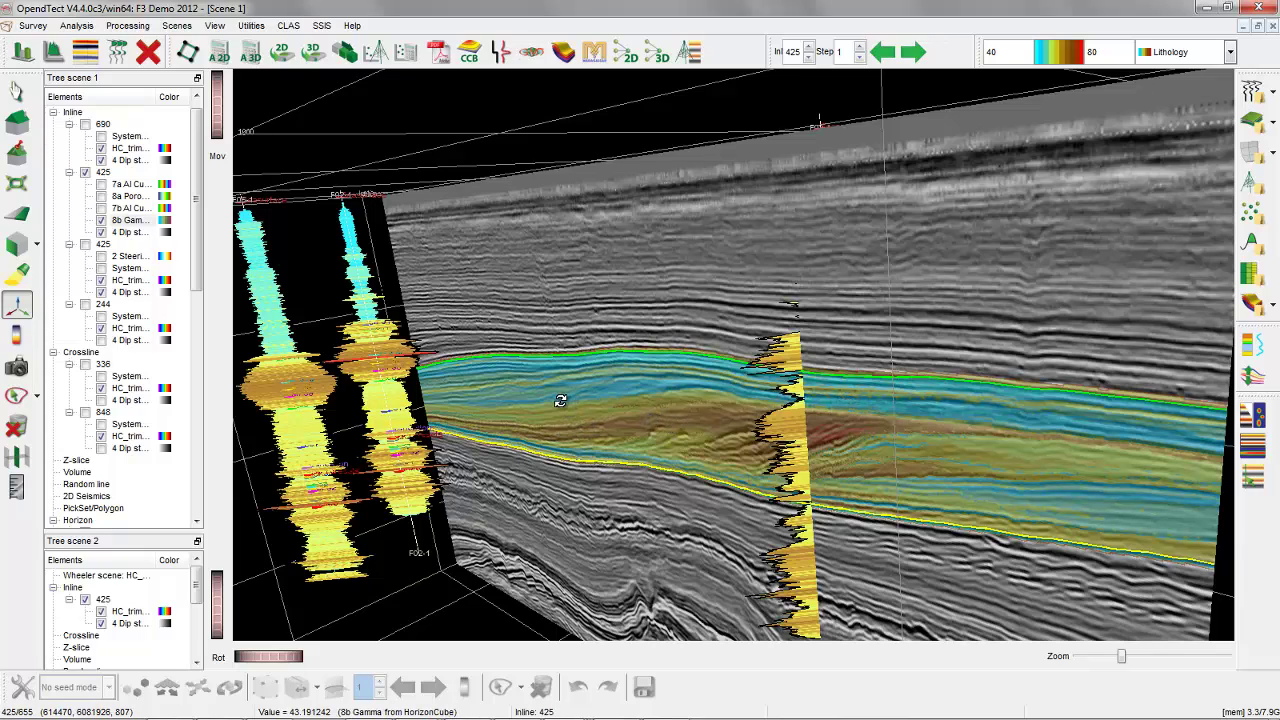
left_click_drag(886, 423, 1082, 409)
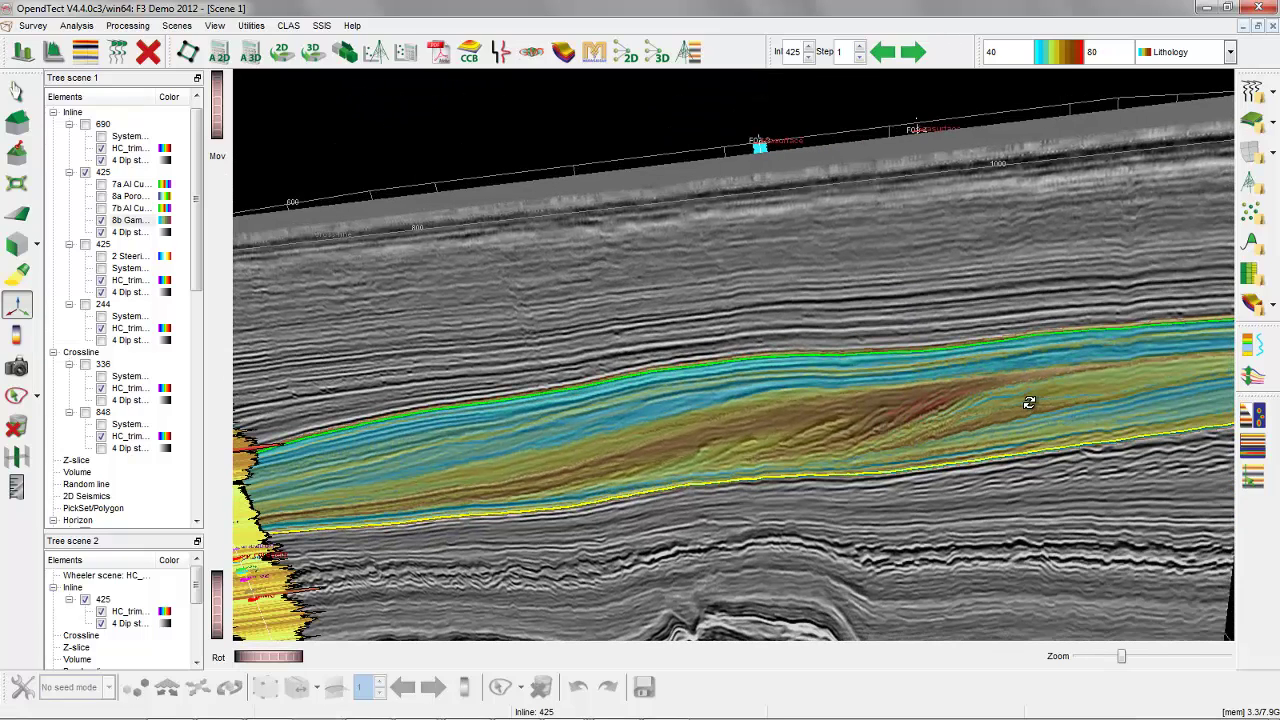
Step: Show the 7b AI Cube, then the 8a Porosity Cube on inline 425, then hide the inline
left_click(101, 208)
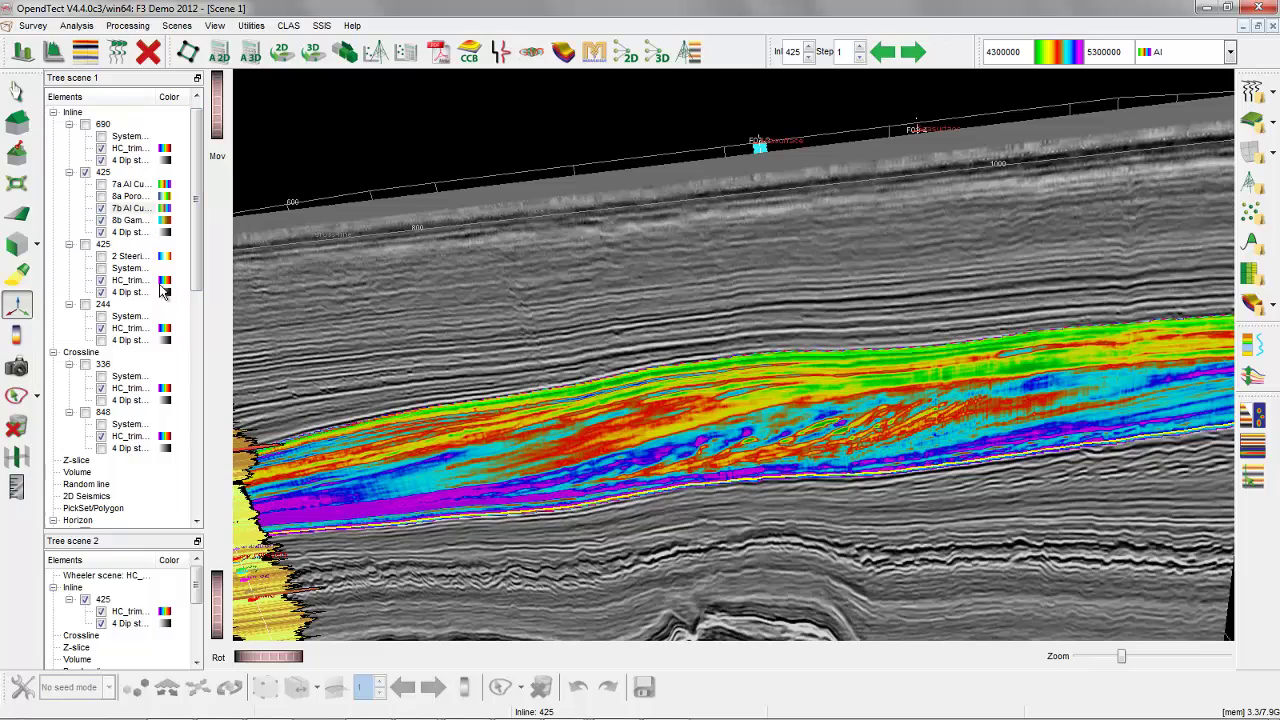
left_click(101, 197)
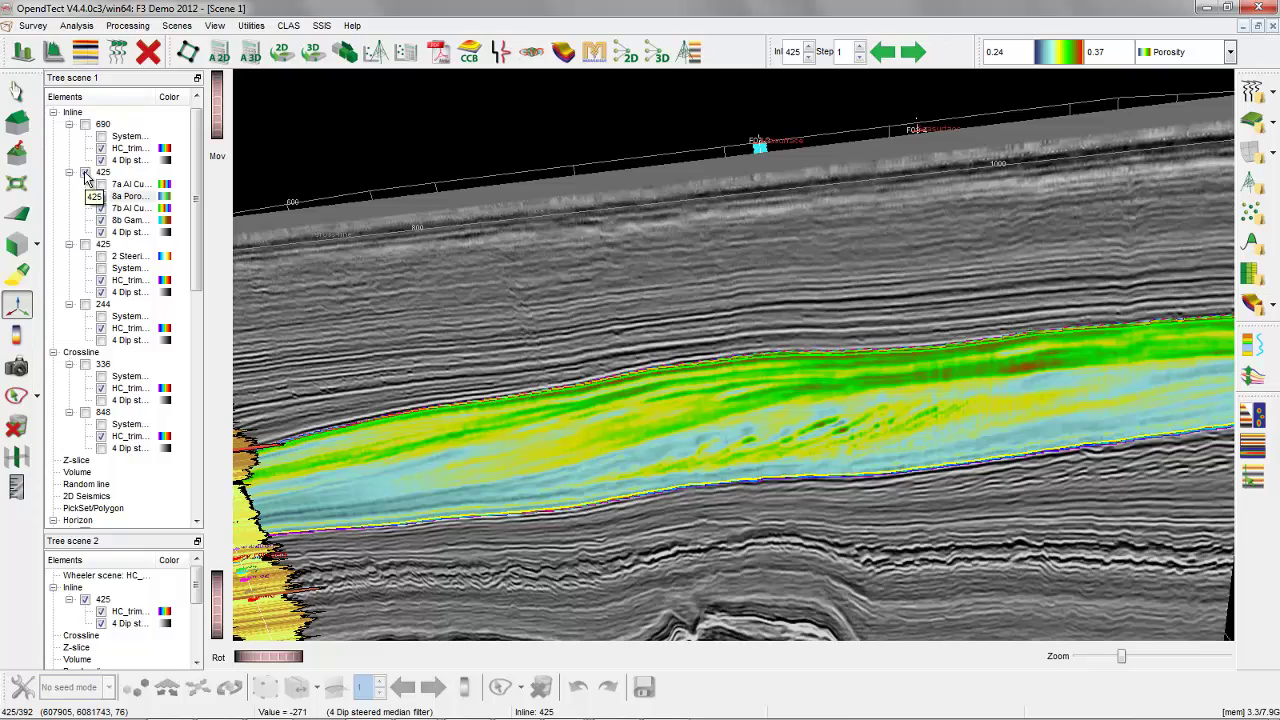
left_click(85, 174)
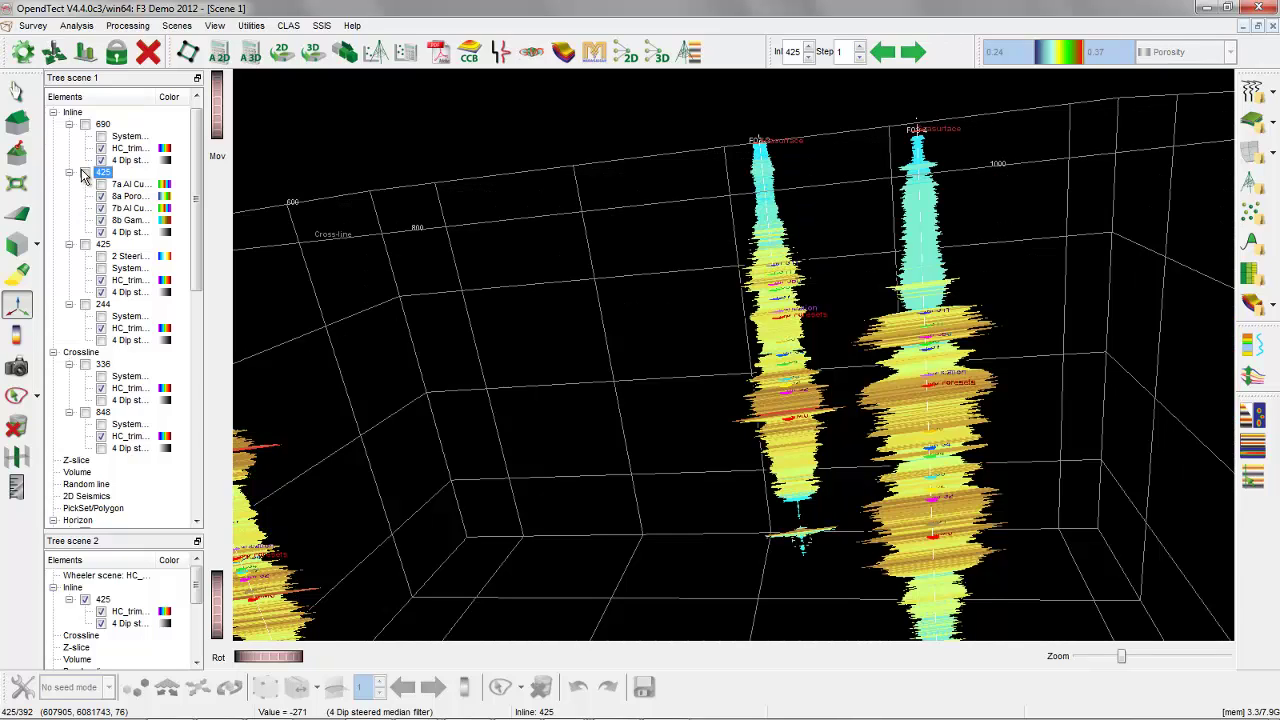
Step: Switch via the taskbar previews to the Well Correlation Panel window
left_click(310, 166)
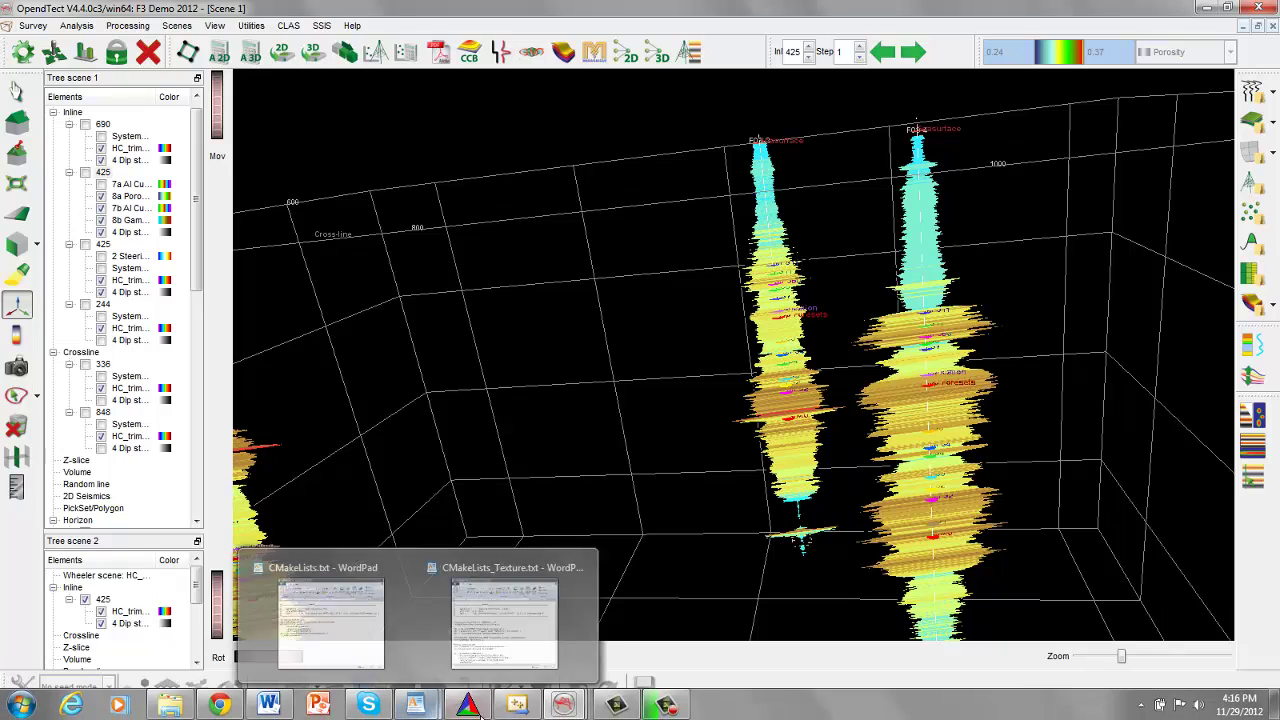
mouse_move(571, 712)
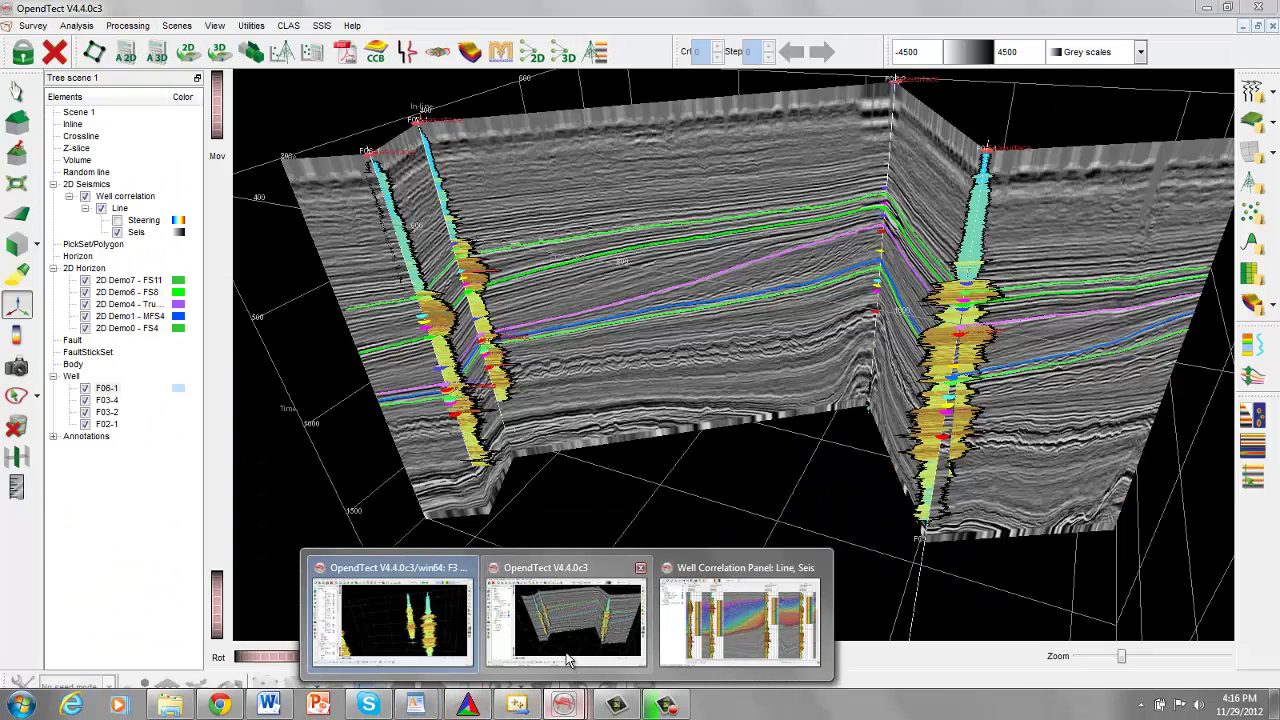
left_click(567, 660)
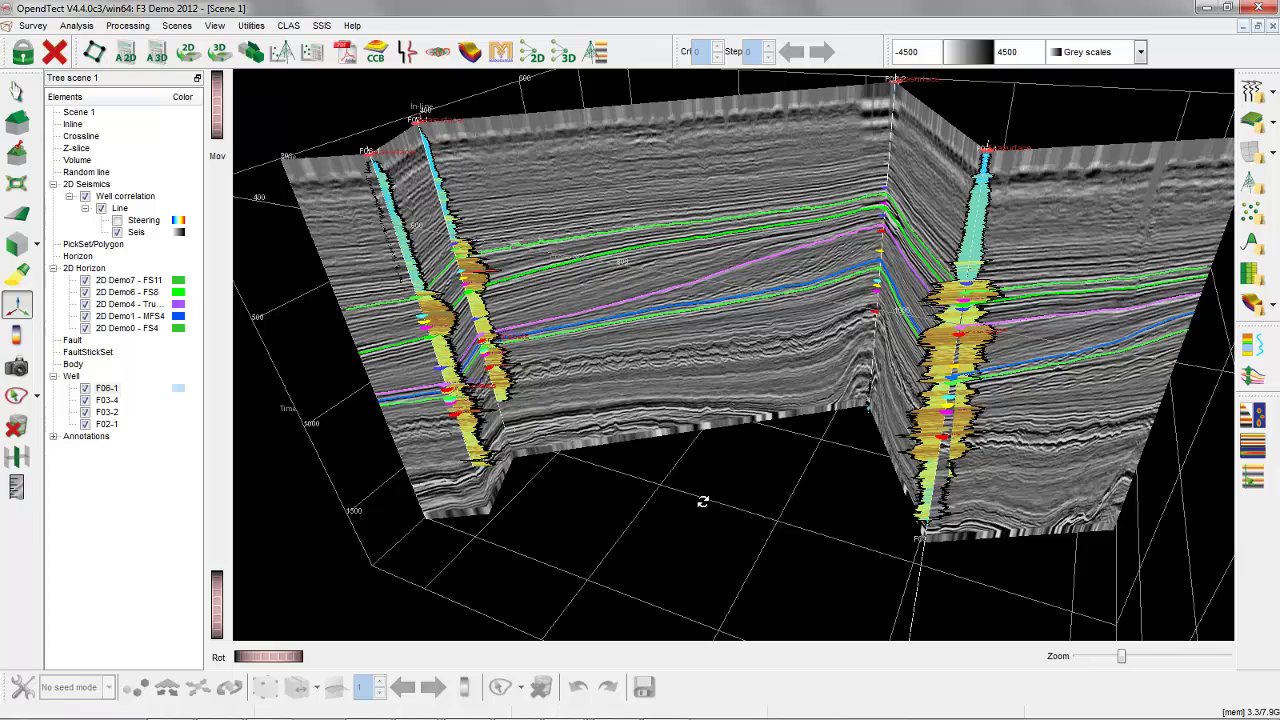
mouse_move(470, 716)
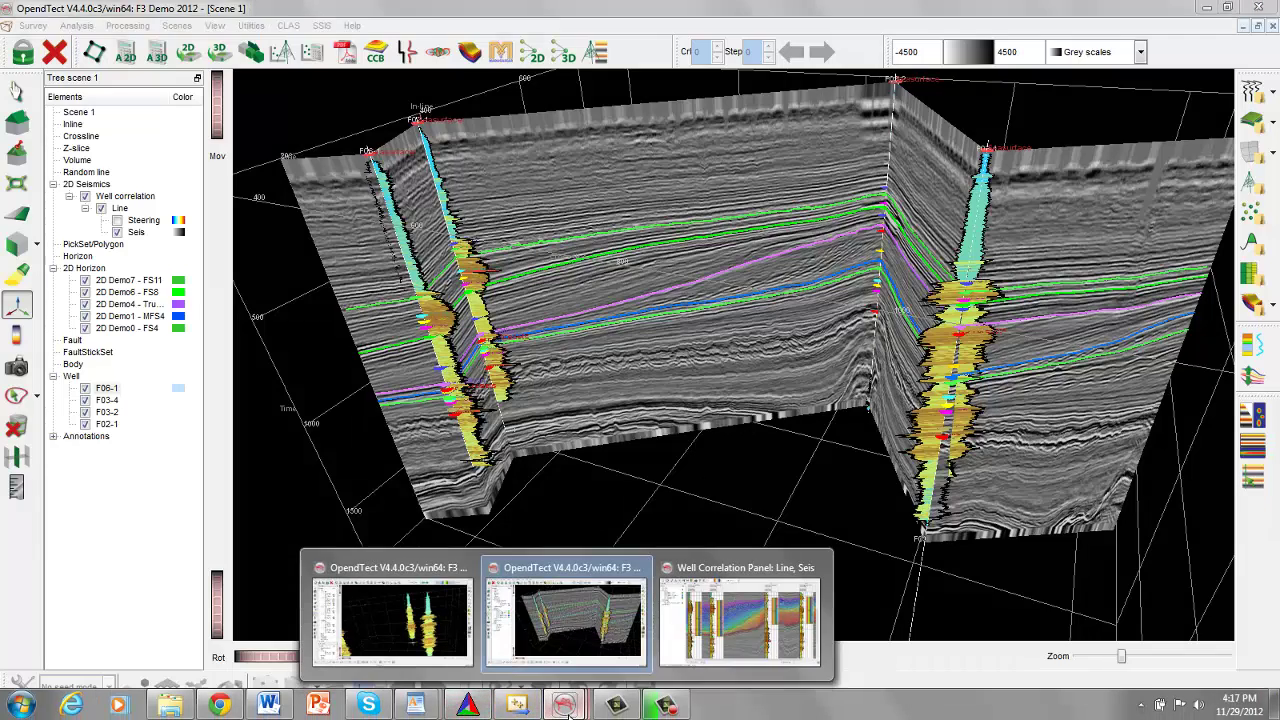
left_click(670, 661)
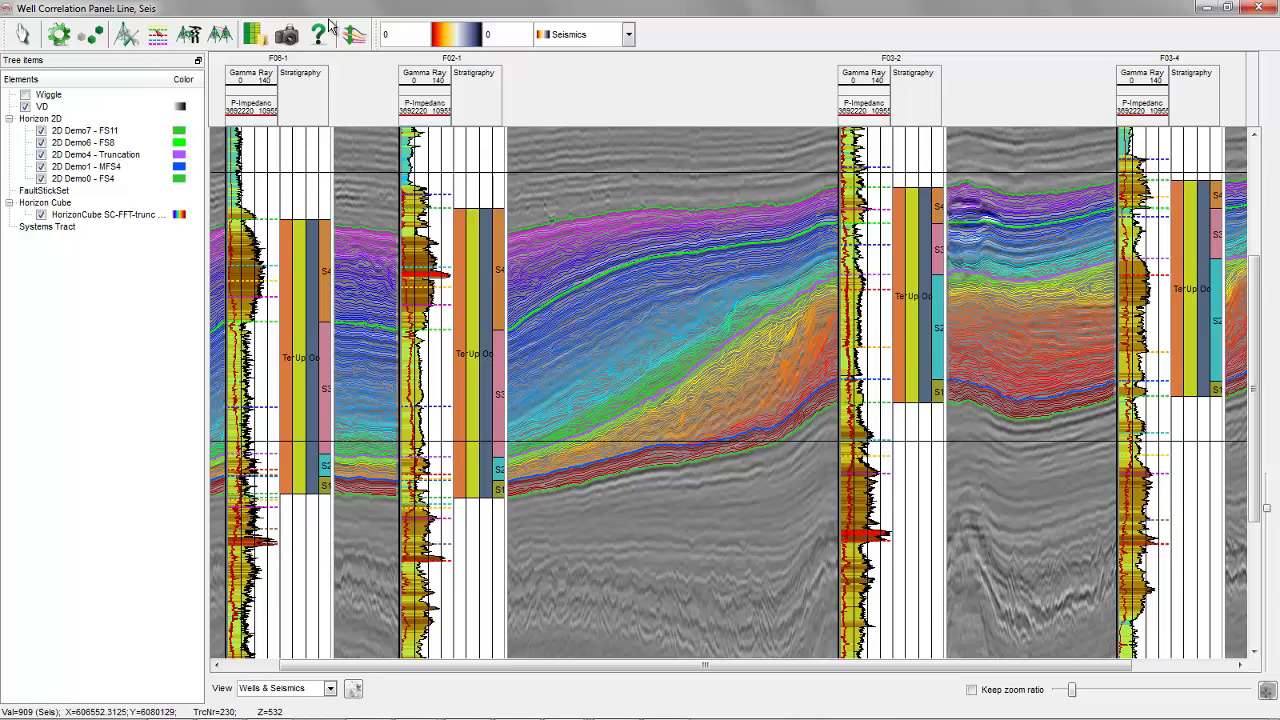
Step: Restrict the correlation panel's HorizonCube display to events 351–741 and close the range settings
left_click(354, 37)
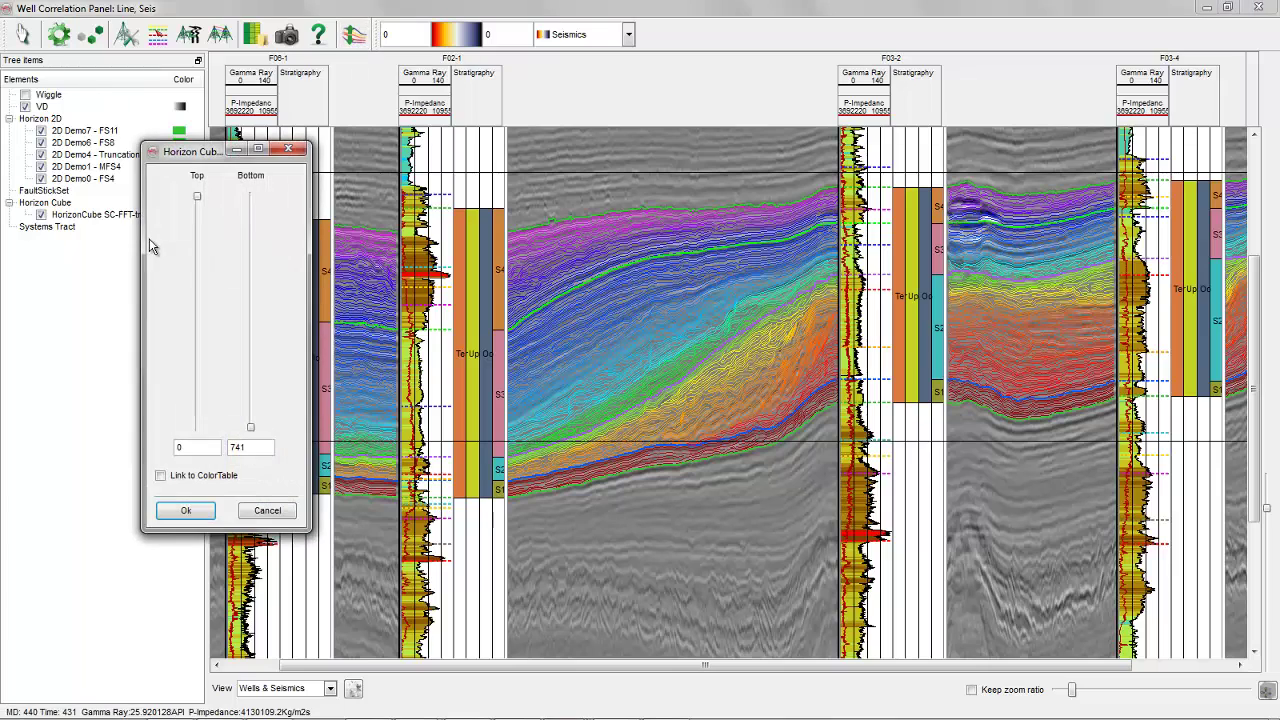
left_click_drag(183, 158, 57, 277)
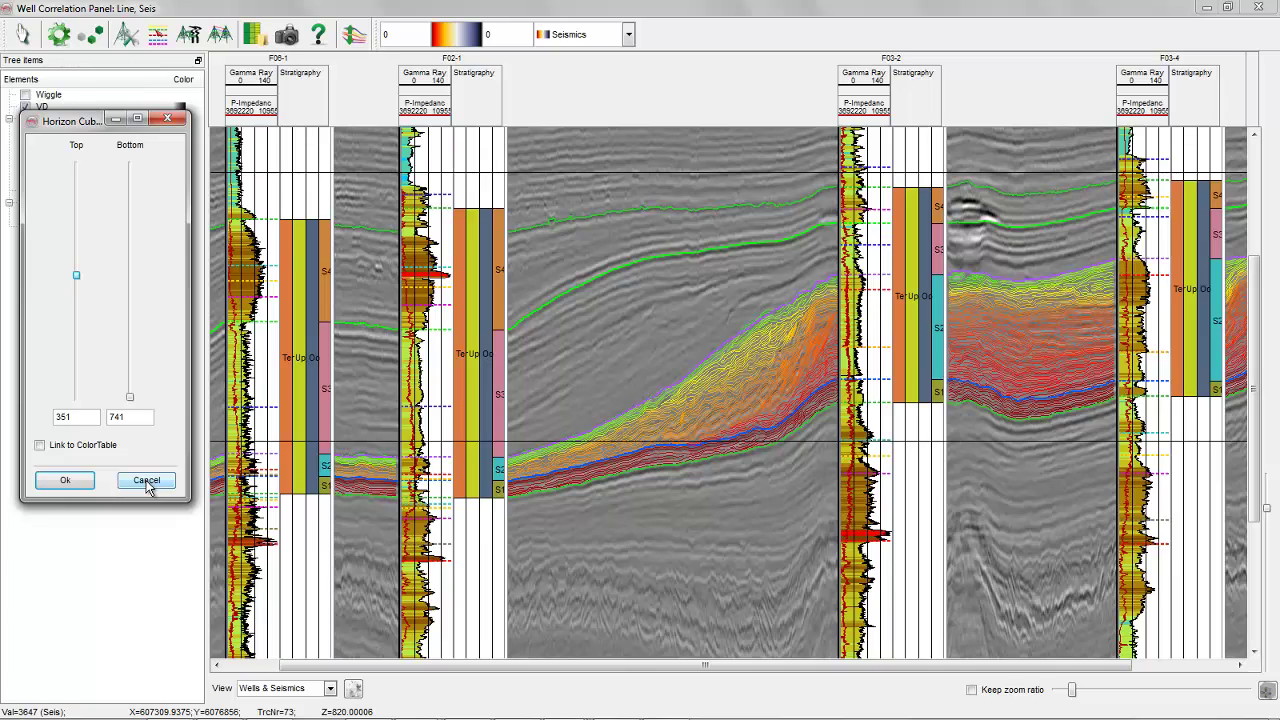
left_click(146, 481)
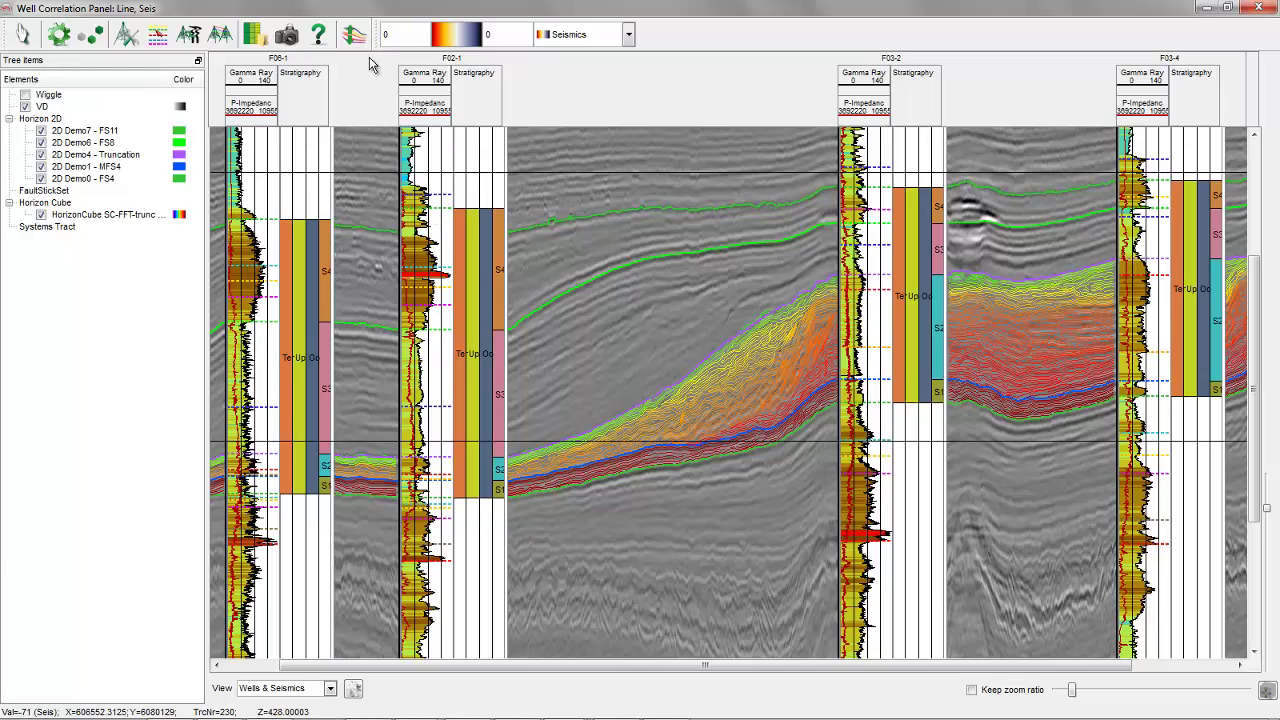
Step: Select FS11 in the Edit Markers dialog and place FS11 markers on the well tracks
left_click(91, 34)
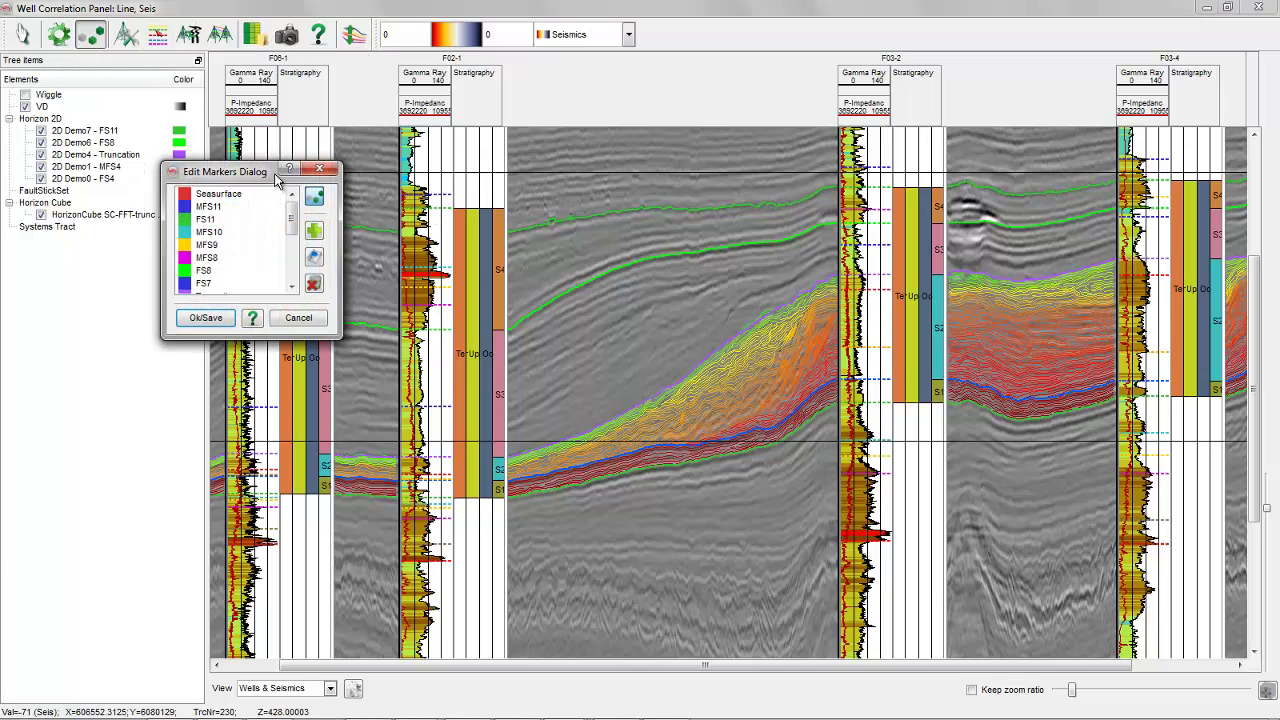
left_click_drag(278, 178, 164, 184)
left_click(90, 226)
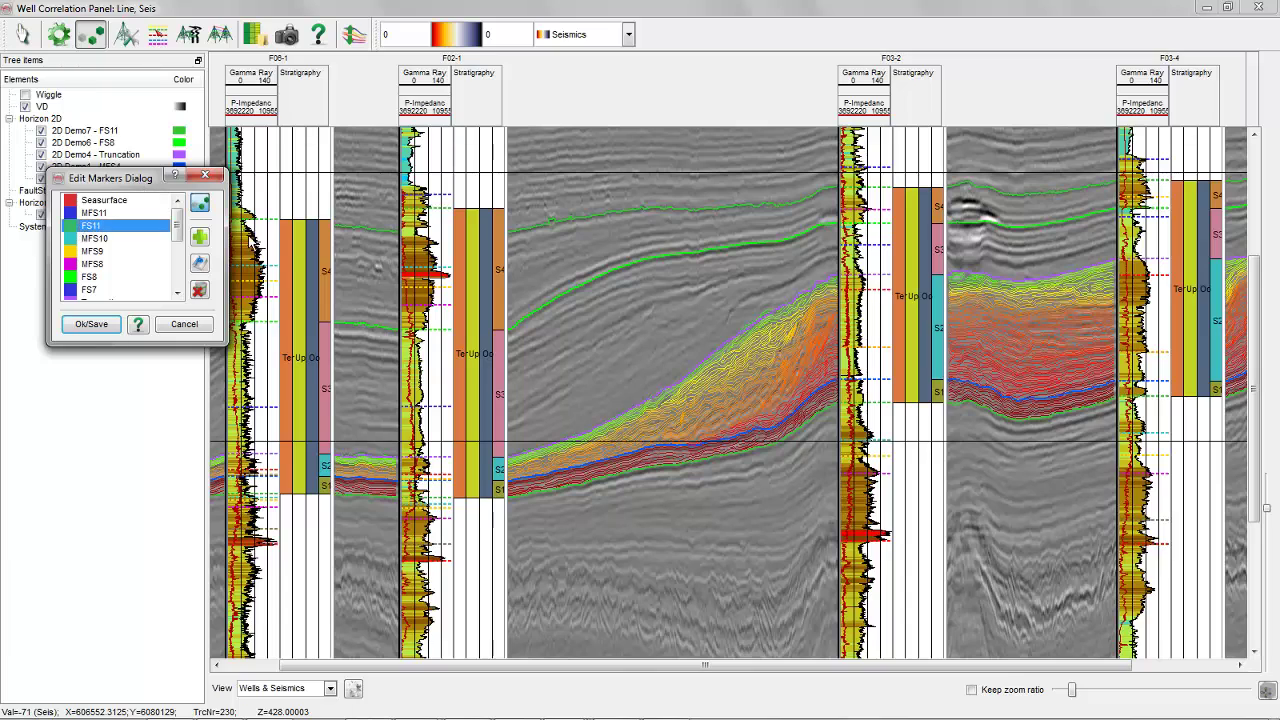
left_click(425, 232)
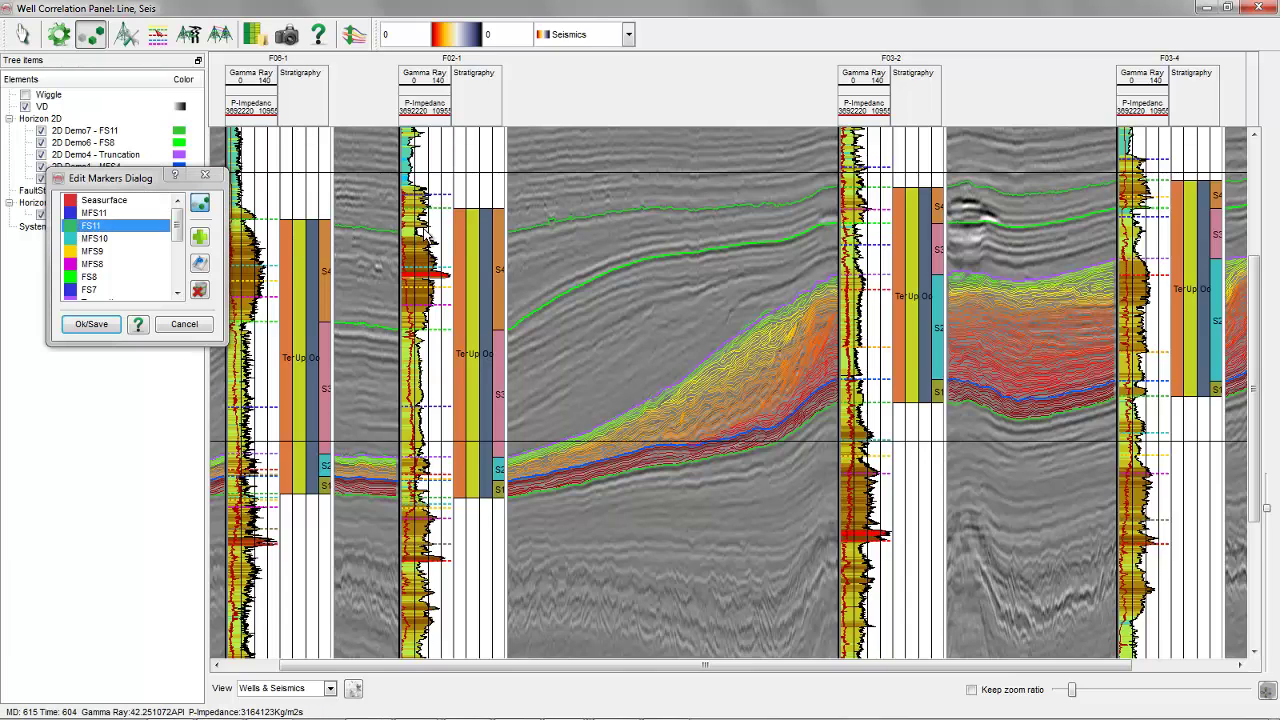
left_click(425, 229)
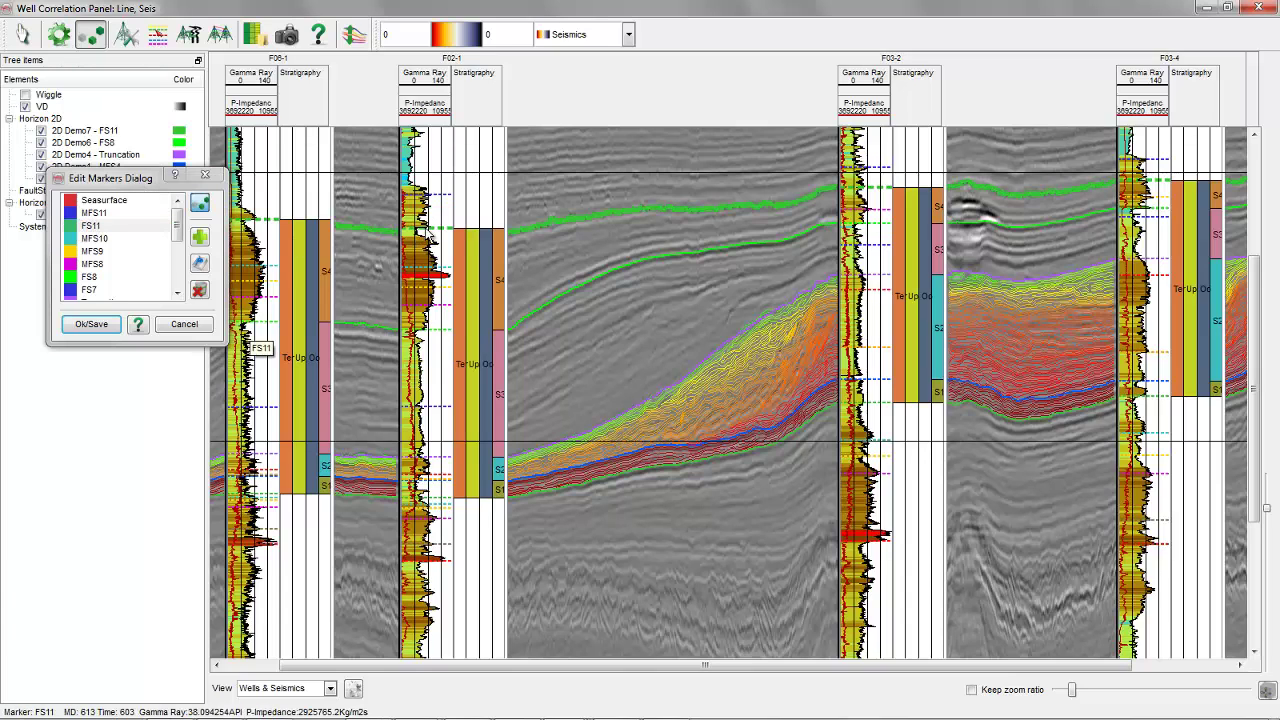